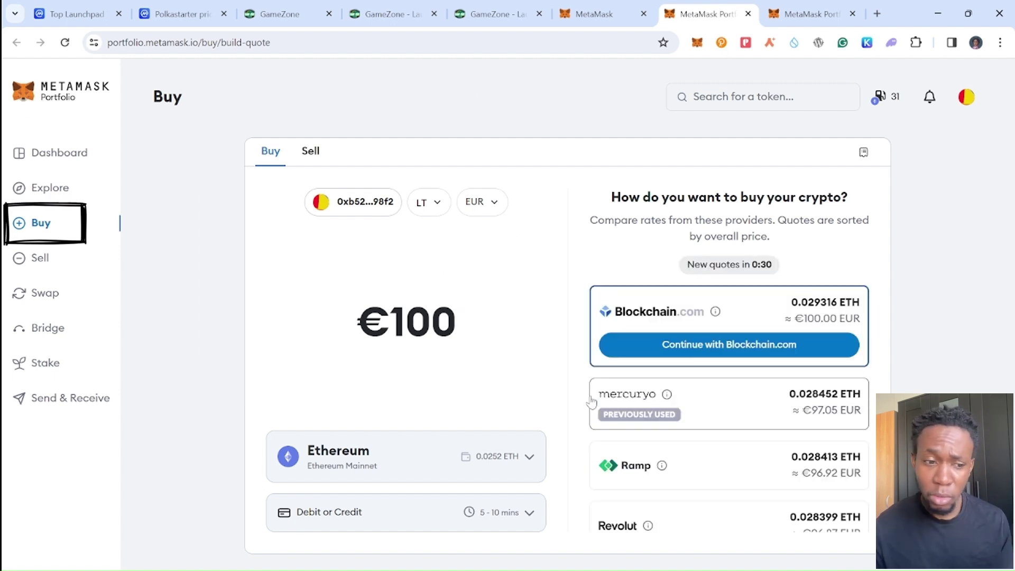
# Pick the Mercuryo quote for buying €100 worth of ETH
pyautogui.click(703, 403)
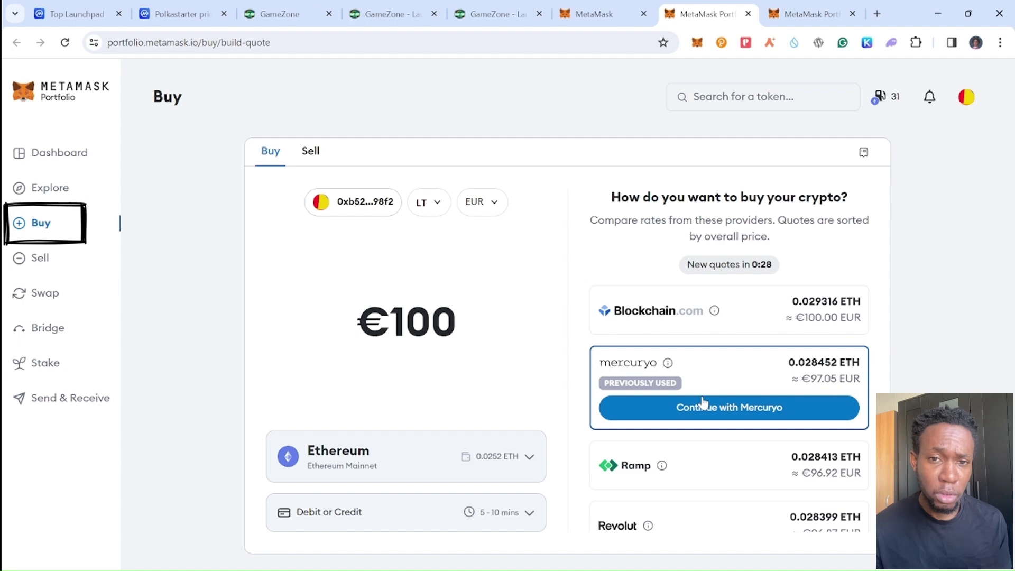
# Continue with Mercuryo and pay €100.00 for 0.02845 ETH by card
pyautogui.click(707, 409)
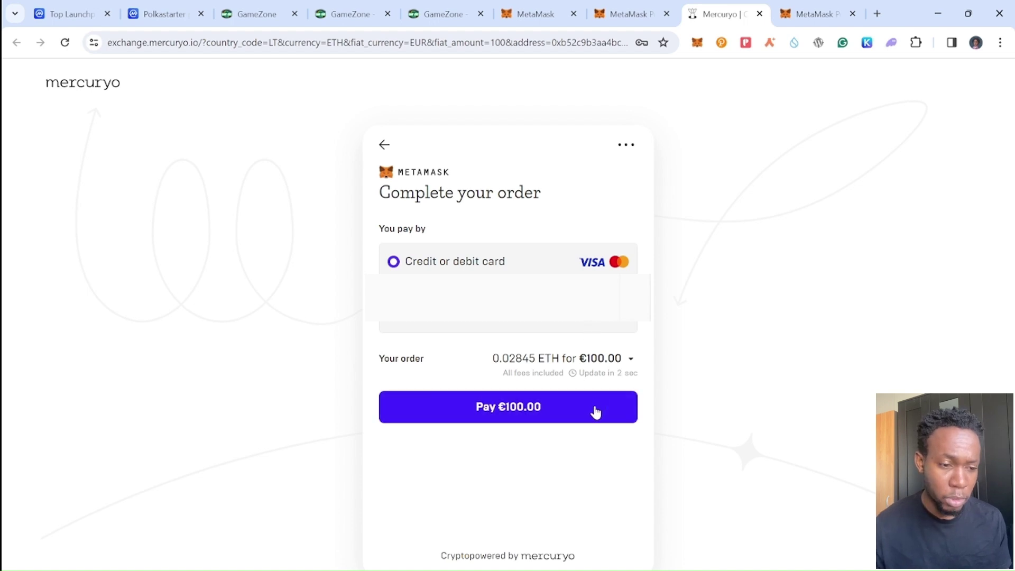
pyautogui.click(595, 406)
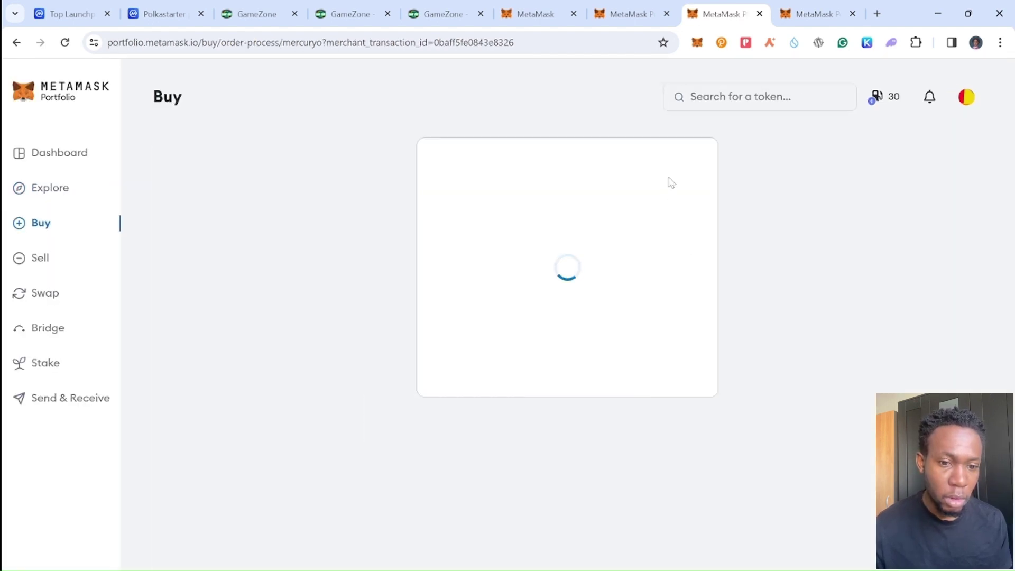
# Check the wallet balance, then start a Lido pooled stake of the maximum 0.012942567 ETH
pyautogui.click(559, 22)
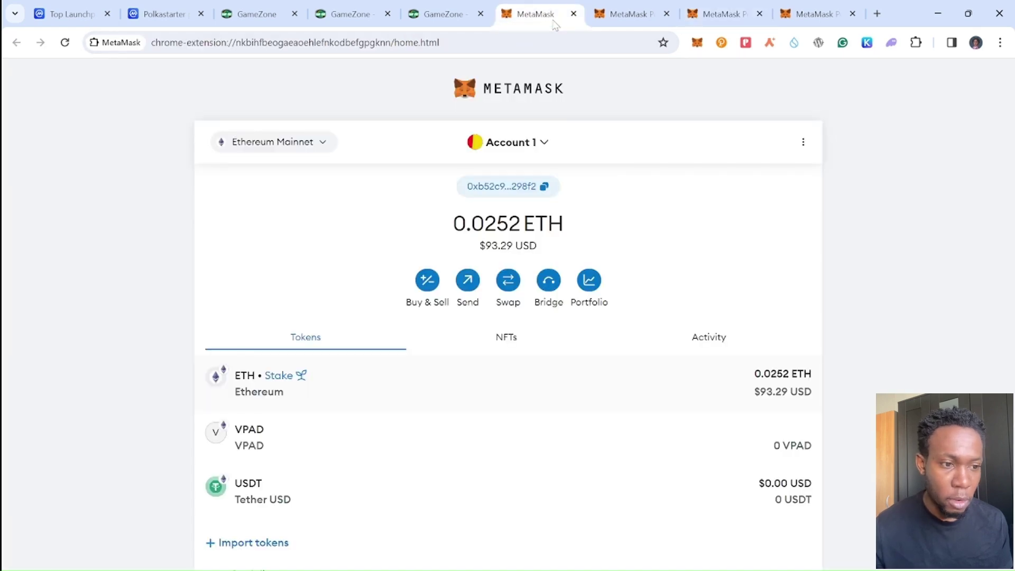
pyautogui.click(804, 8)
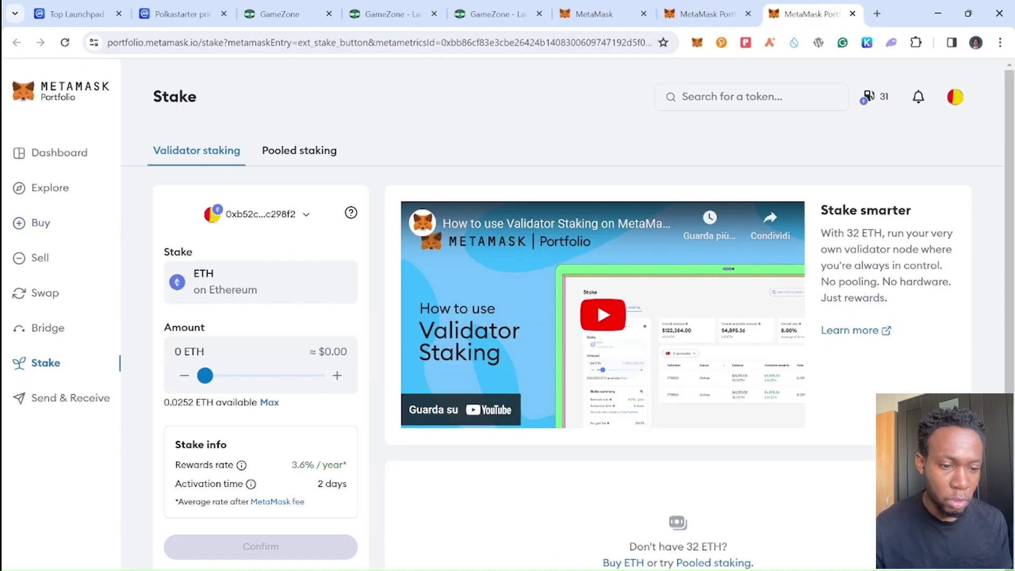
pyautogui.click(313, 154)
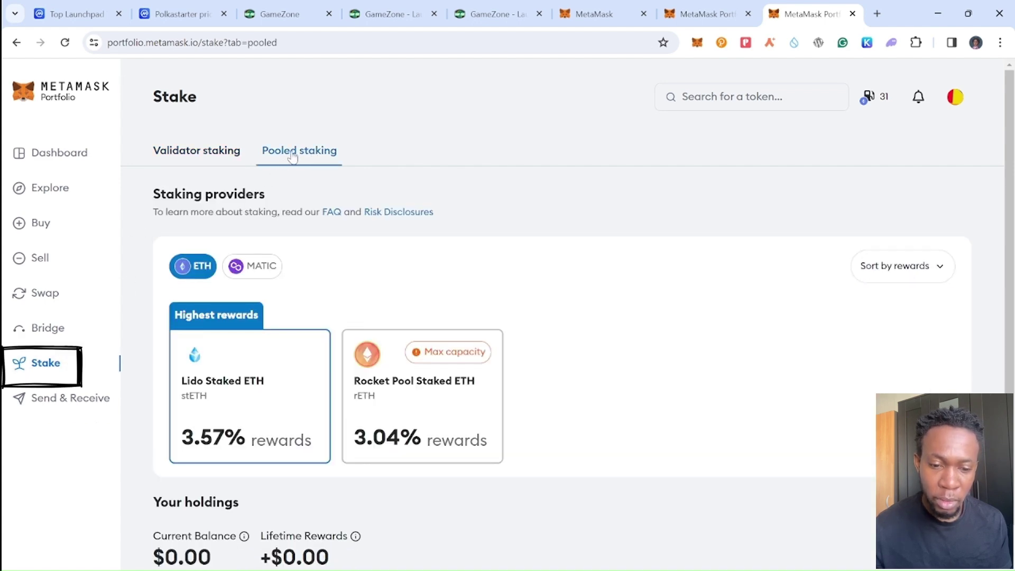
pyautogui.moveTo(251, 339)
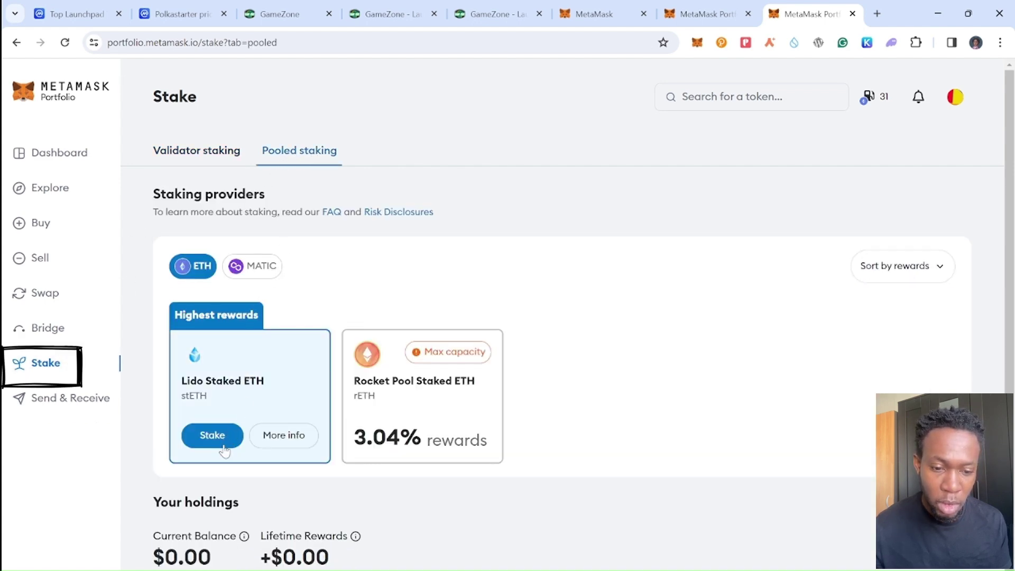
pyautogui.click(213, 435)
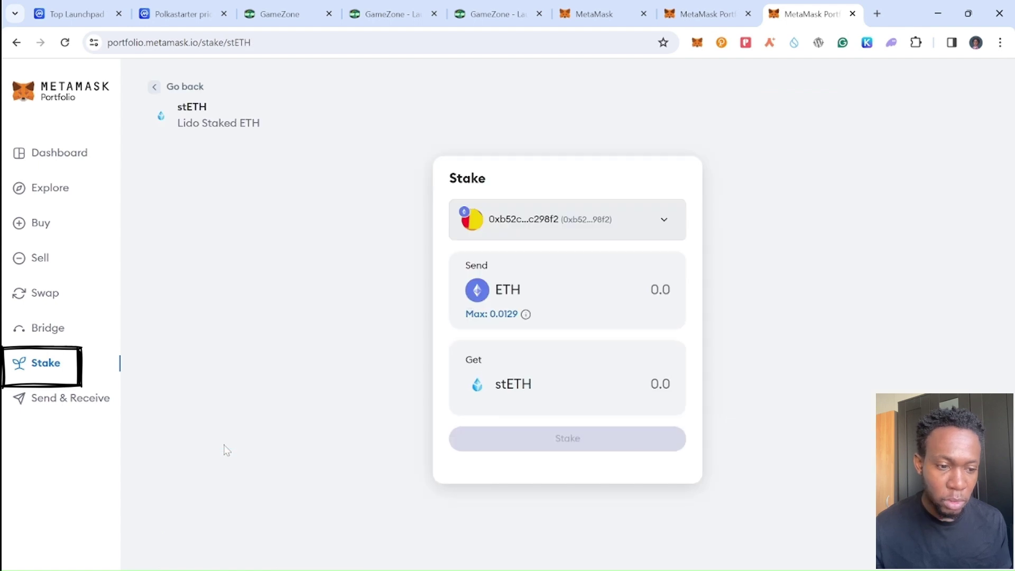
pyautogui.click(506, 314)
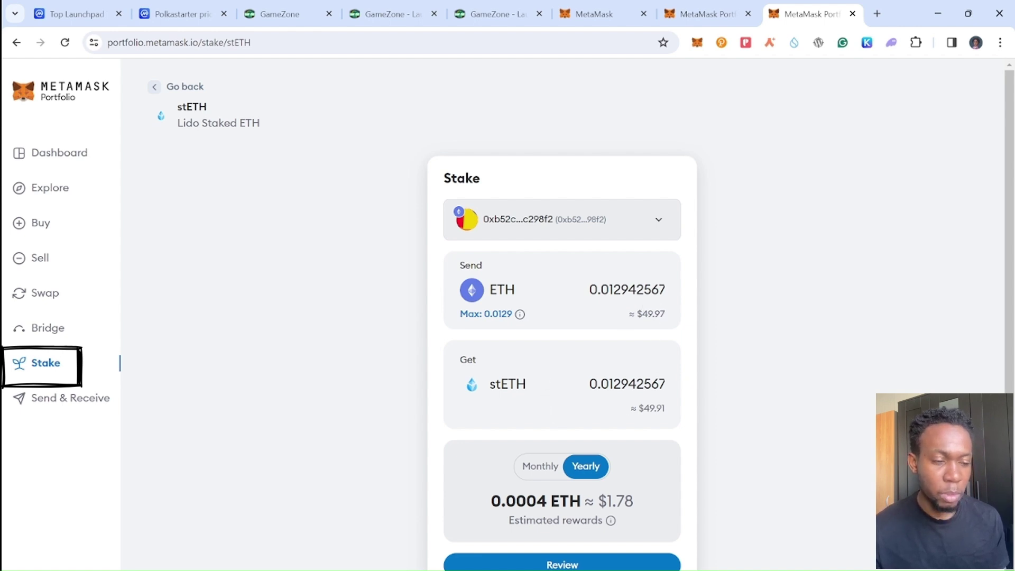
# Recheck the wallet balance and view the ETH purchase's Order Details, still processing
pyautogui.click(591, 5)
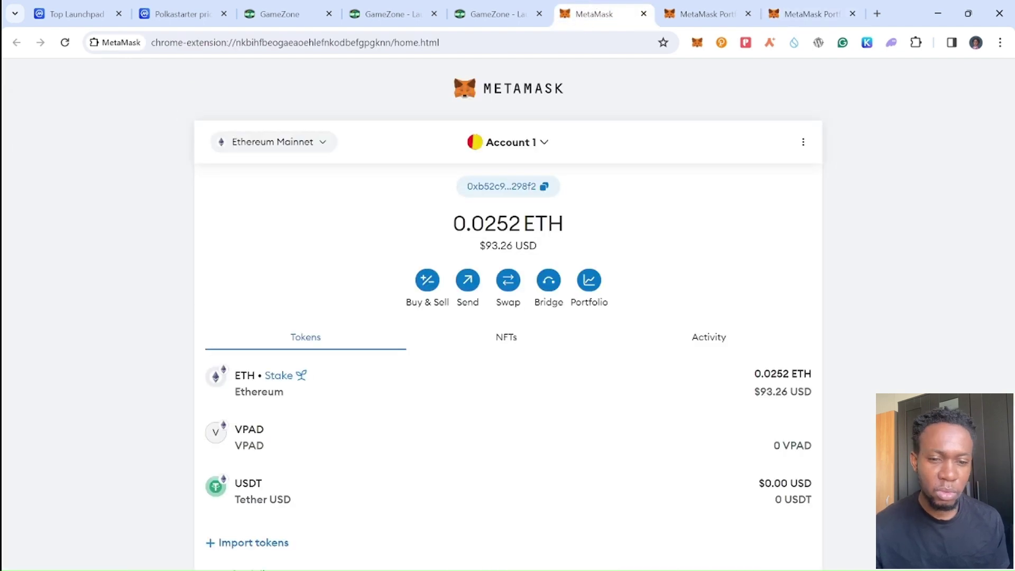
pyautogui.click(817, 5)
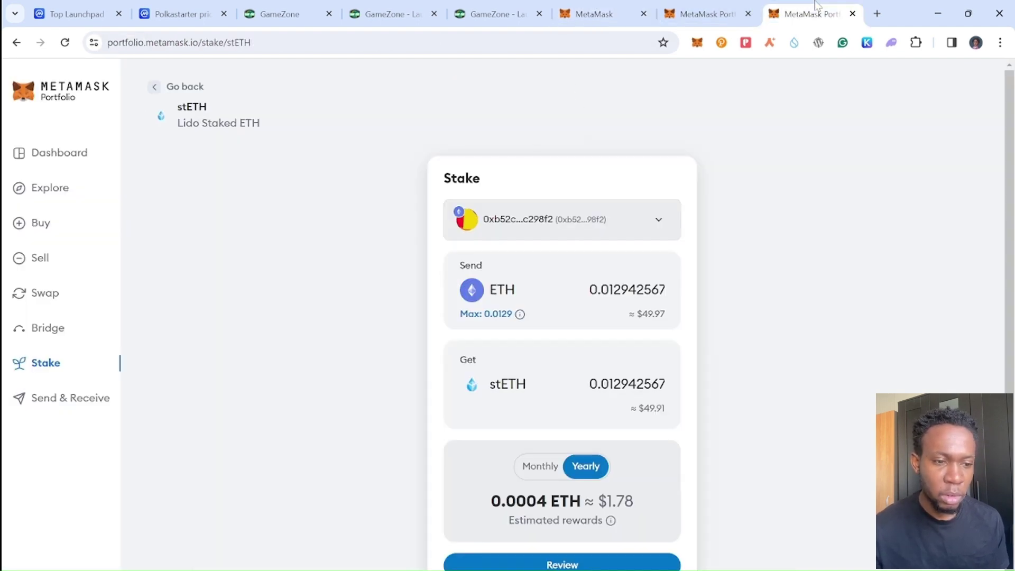
pyautogui.click(727, 17)
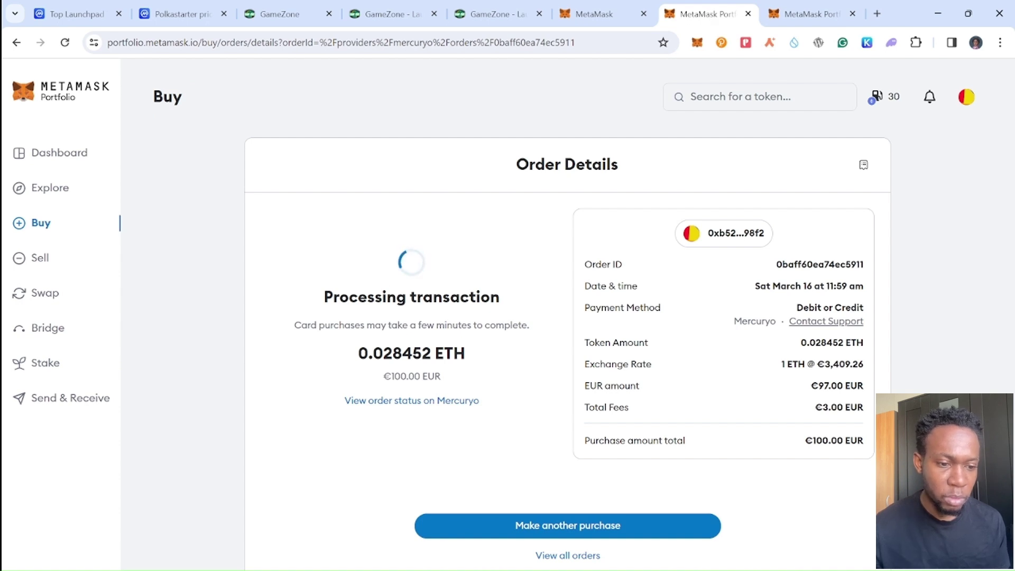
# Verify the wallet balance rose to 0.0537 ETH ($198.56), then return to the Lido stake form
pyautogui.moveTo(367, 297); pyautogui.dragTo(490, 297)
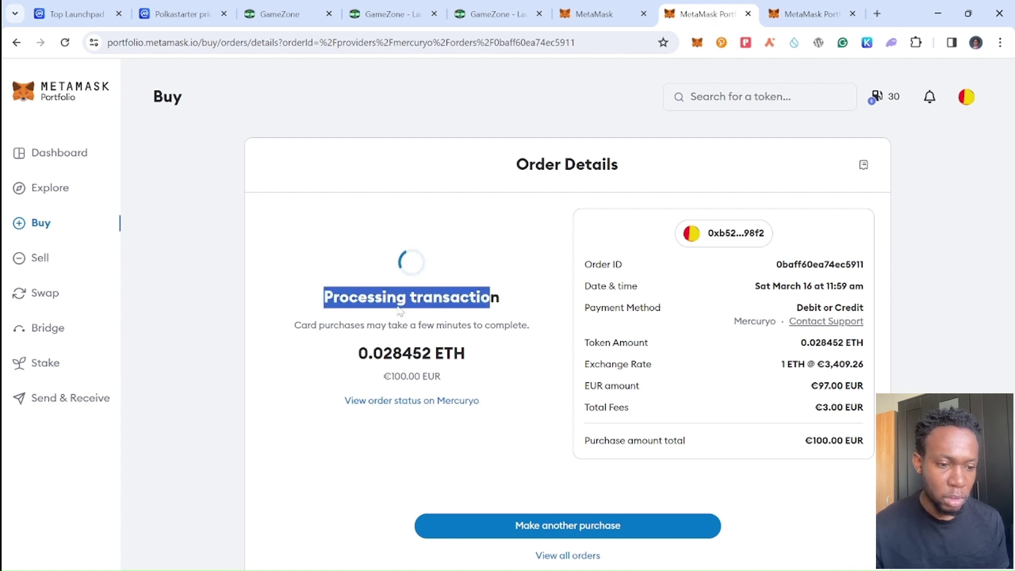
pyautogui.click(579, 7)
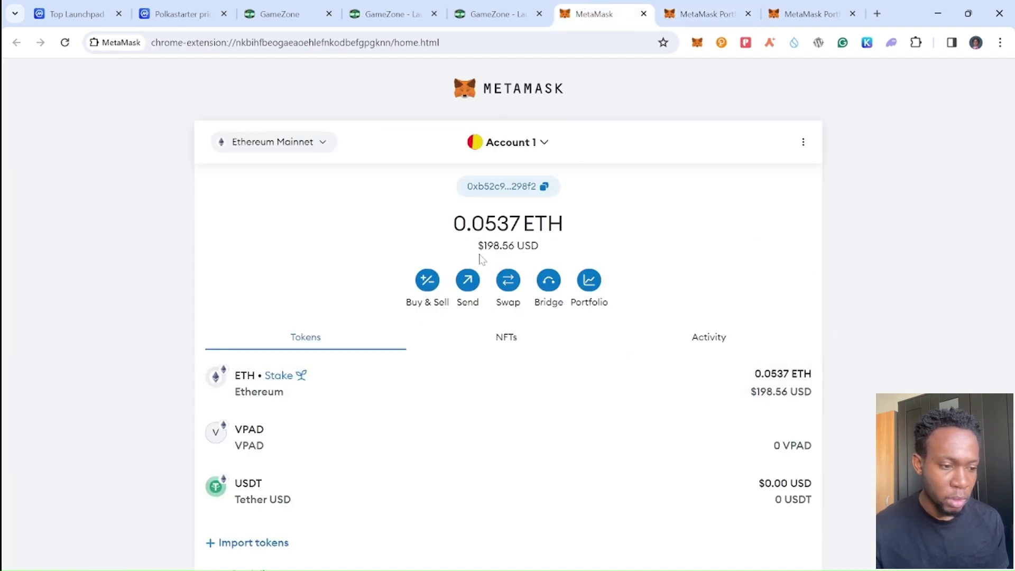
pyautogui.moveTo(480, 248); pyautogui.dragTo(523, 246)
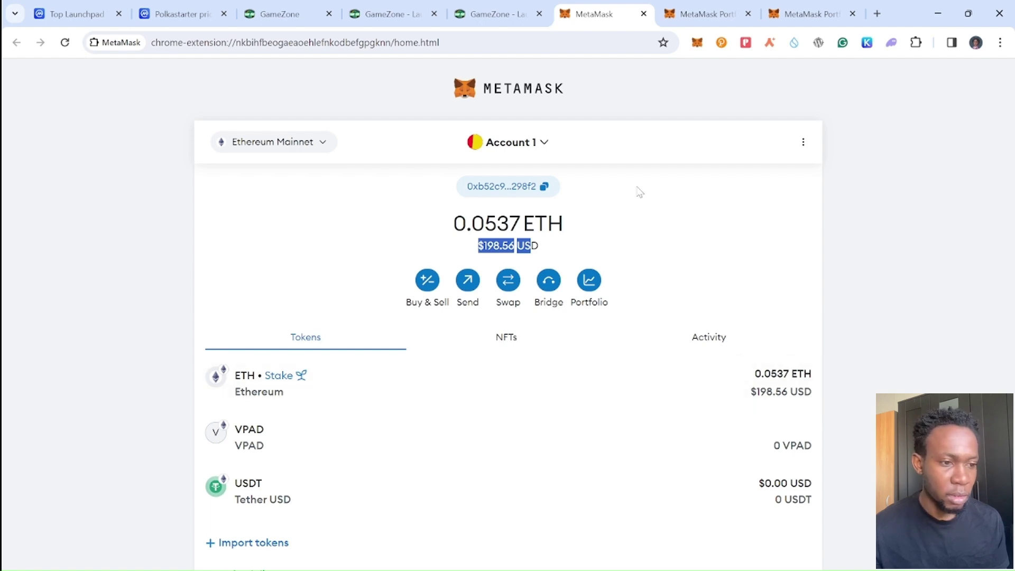
pyautogui.click(684, 14)
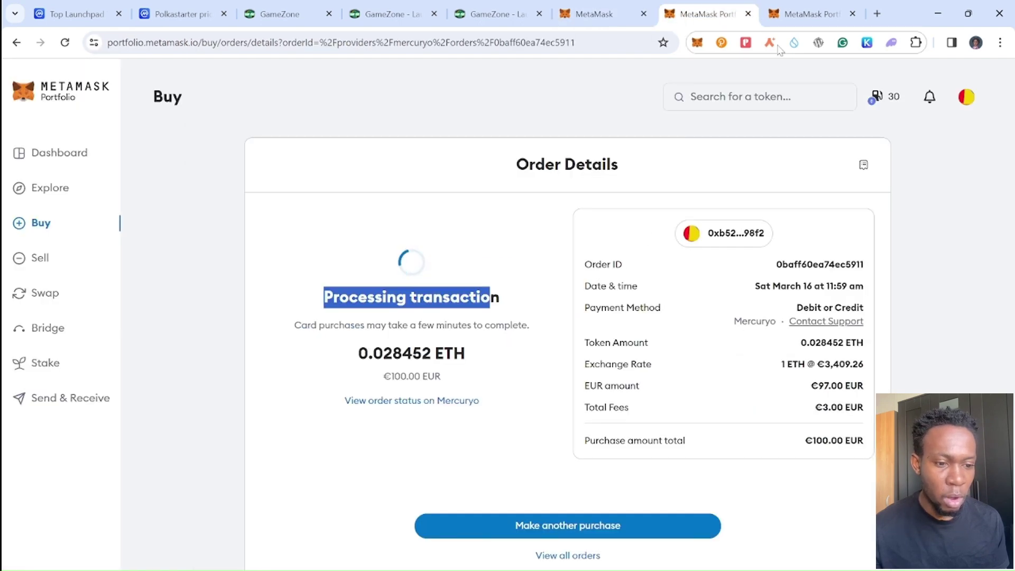
pyautogui.click(787, 10)
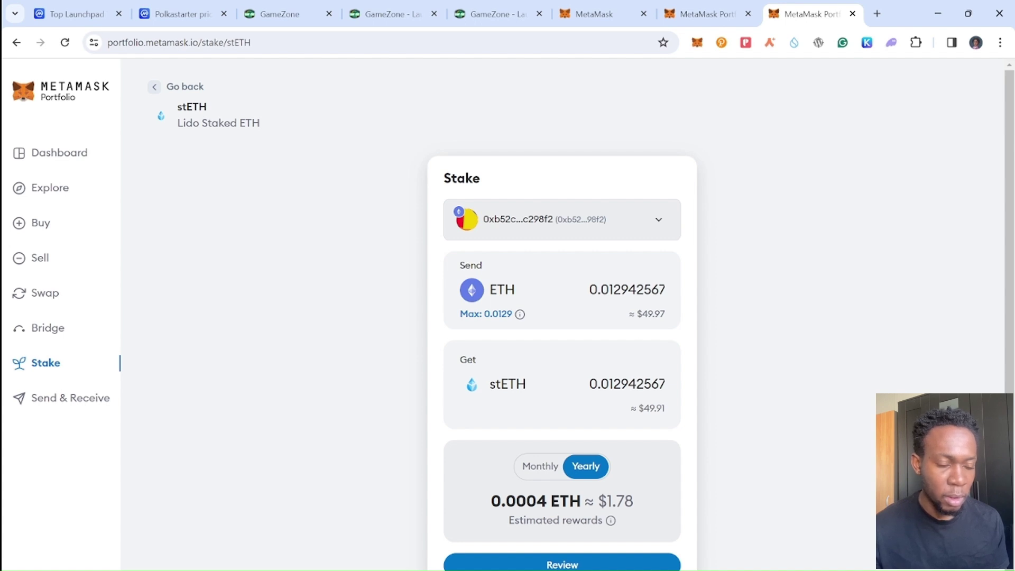
# Replace the stake amount with 0.01 ETH and review it, showing $44.04 estimated gas
pyautogui.click(661, 289)
pyautogui.press('Left')
pyautogui.press('Left')
pyautogui.press('Left')
pyautogui.press('Left')
pyautogui.press('Left')
pyautogui.press('Left')
pyautogui.press('Left')
pyautogui.press('Left')
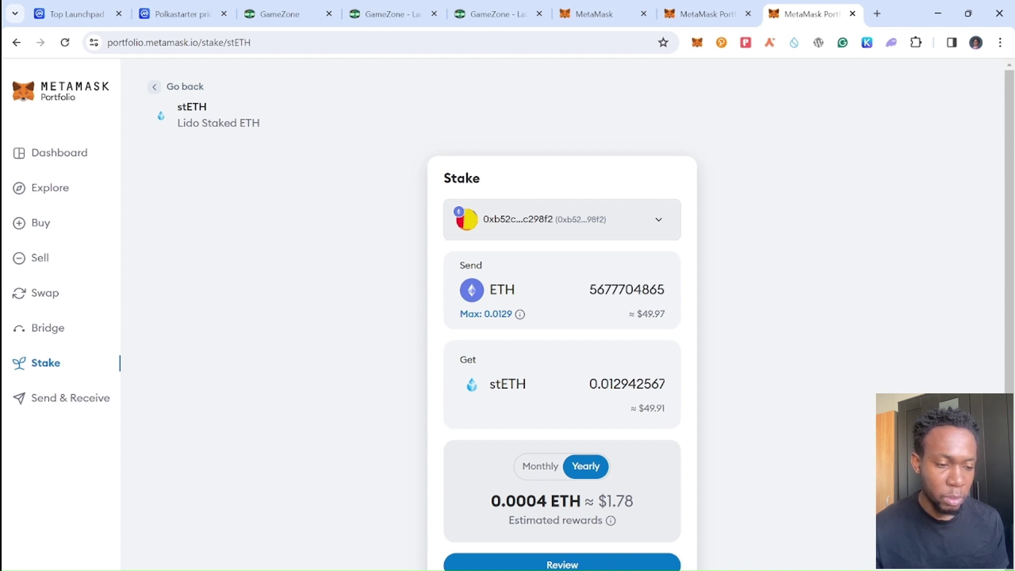
pyautogui.hotkey('ctrl', 'a')
pyautogui.press('BackSpace')
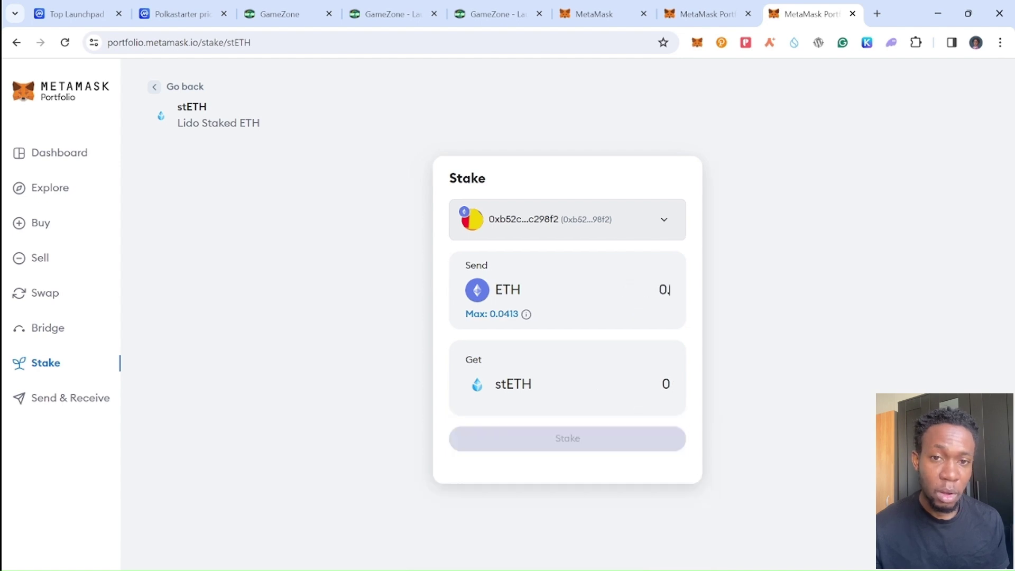
pyautogui.write('.0')
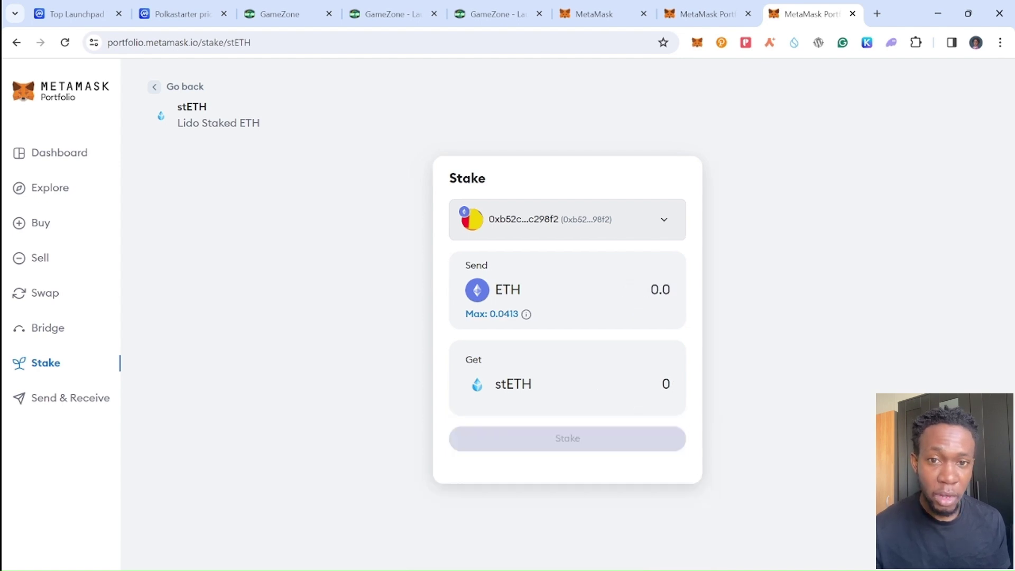
pyautogui.write('1')
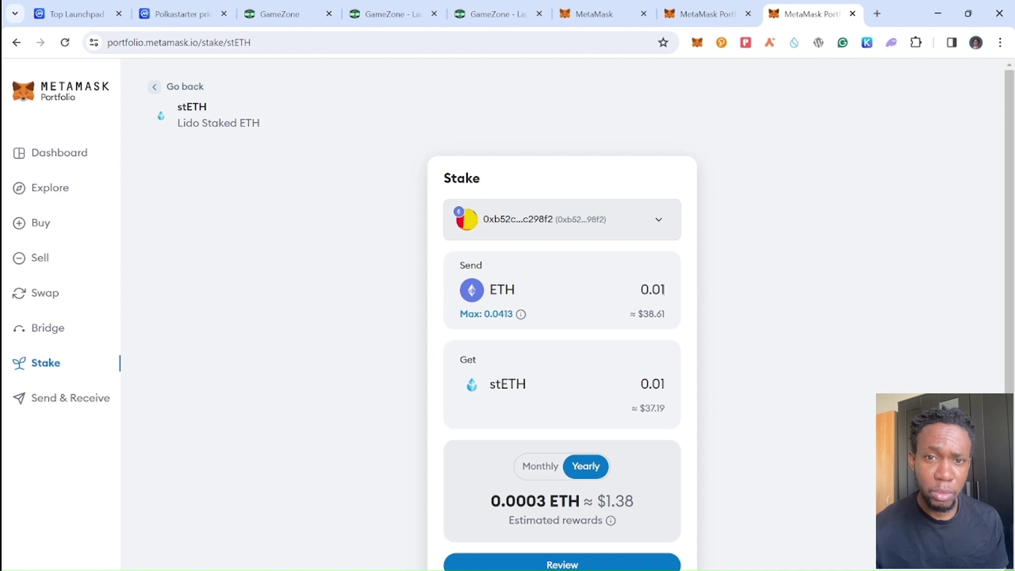
pyautogui.click(593, 562)
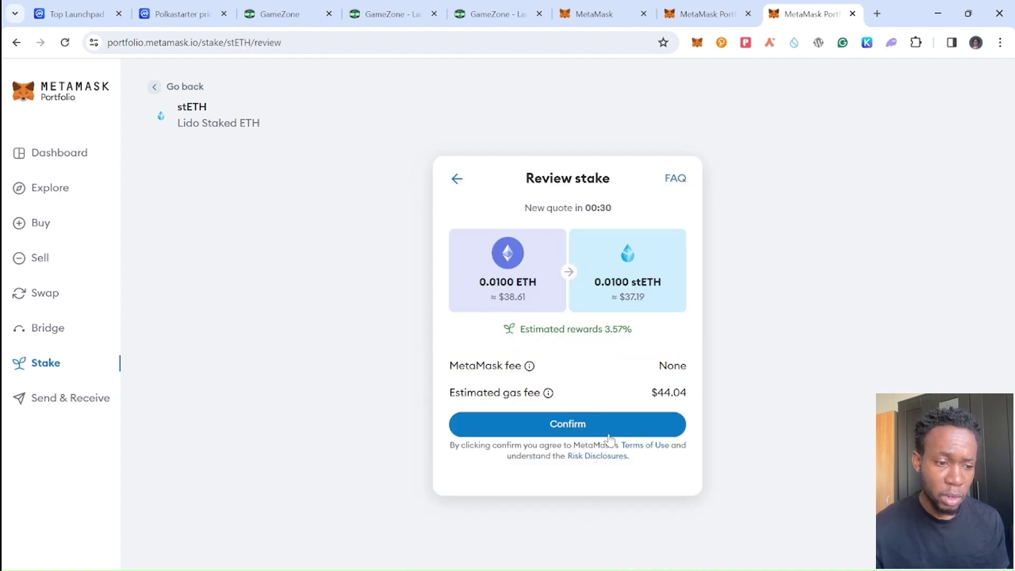
# Confirm the 0.01 ETH Lido stake and approve the transaction in the MetaMask popup
pyautogui.click(620, 426)
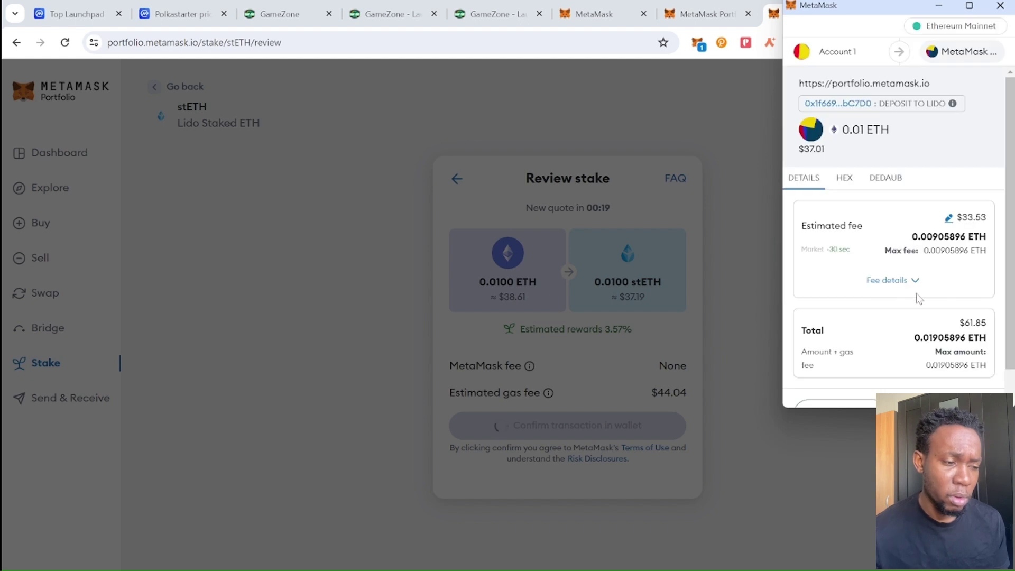
pyautogui.scroll(-1, 916, 292)
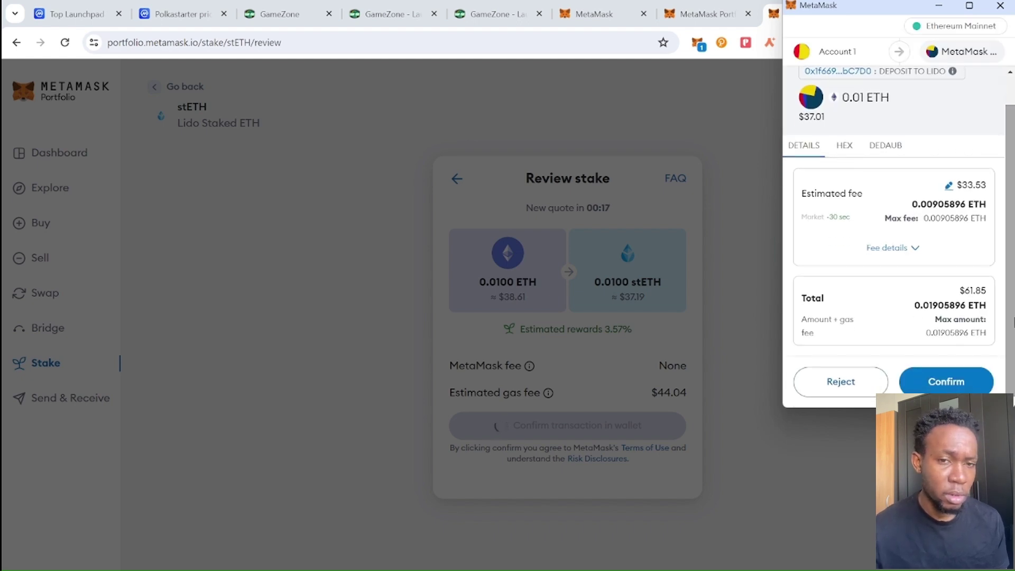
pyautogui.click(944, 384)
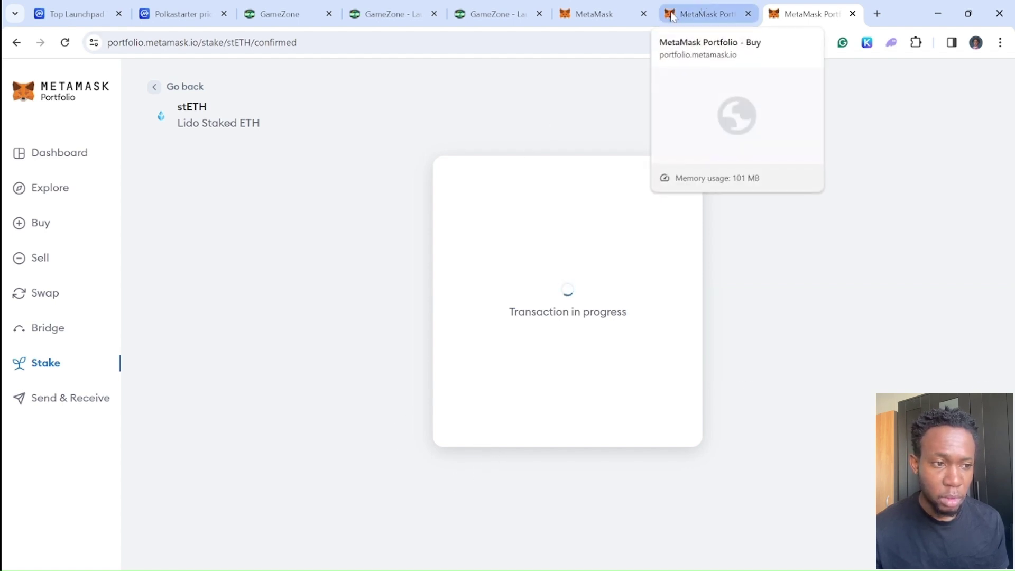
# Check the wallet and purchase order, then return to the completed stake result
pyautogui.click(607, 16)
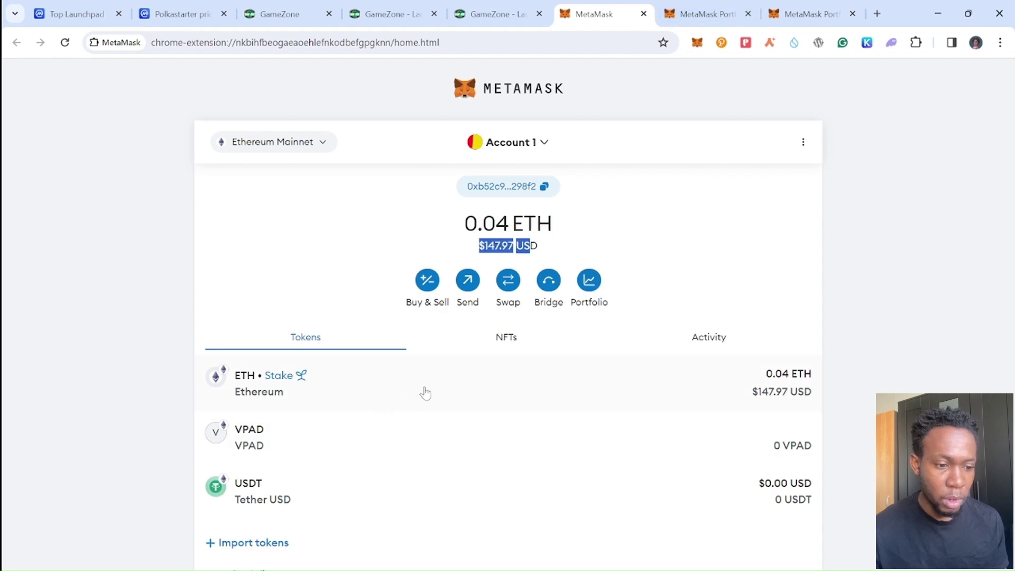
pyautogui.click(698, 13)
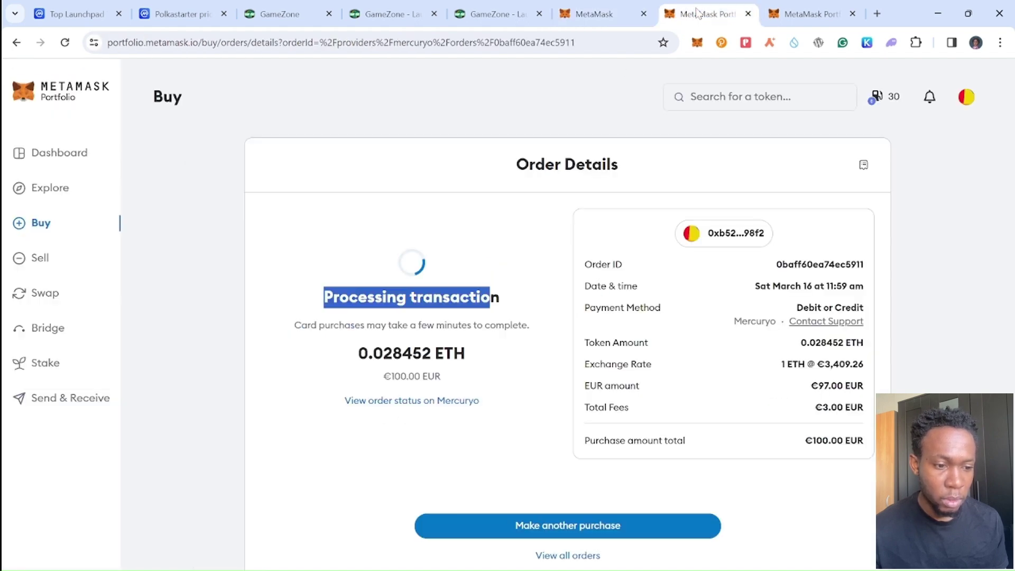
pyautogui.click(788, 12)
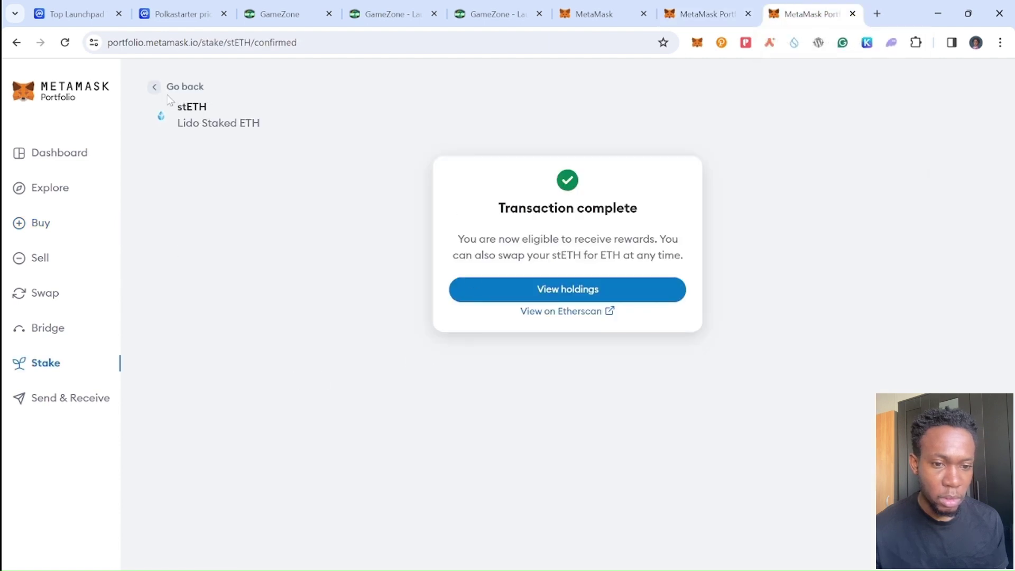
# Confirm $37.04 of staked stETH under Your holdings, then open the Bridge page
pyautogui.click(154, 87)
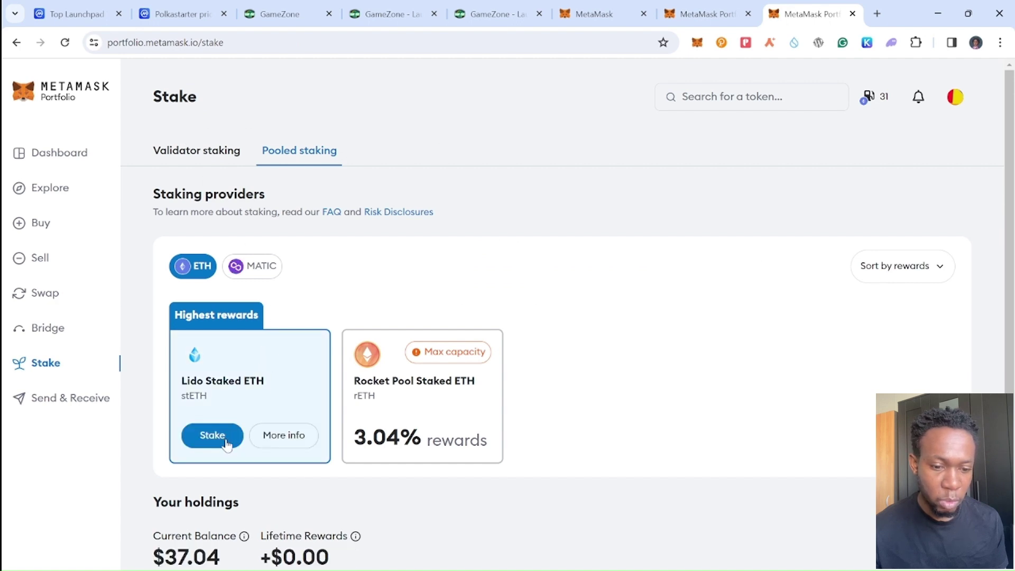
pyautogui.scroll(-2, 249, 397)
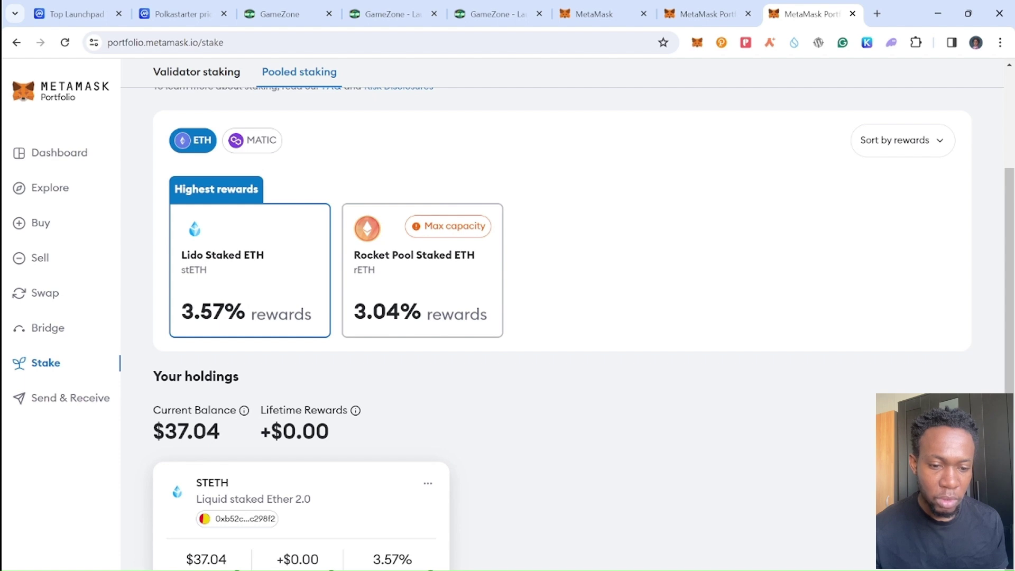
pyautogui.moveTo(165, 433); pyautogui.dragTo(206, 433)
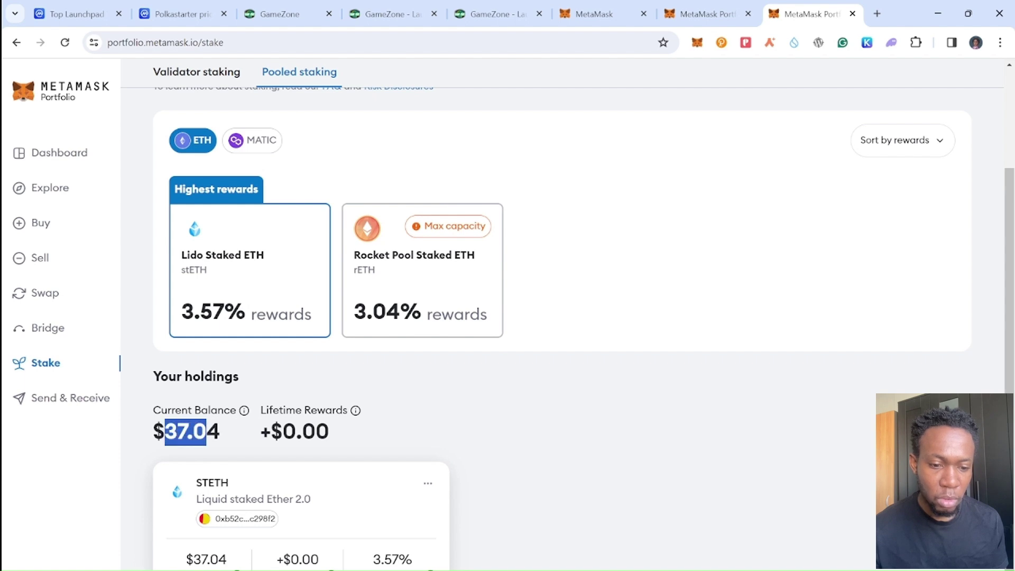
pyautogui.click(47, 331)
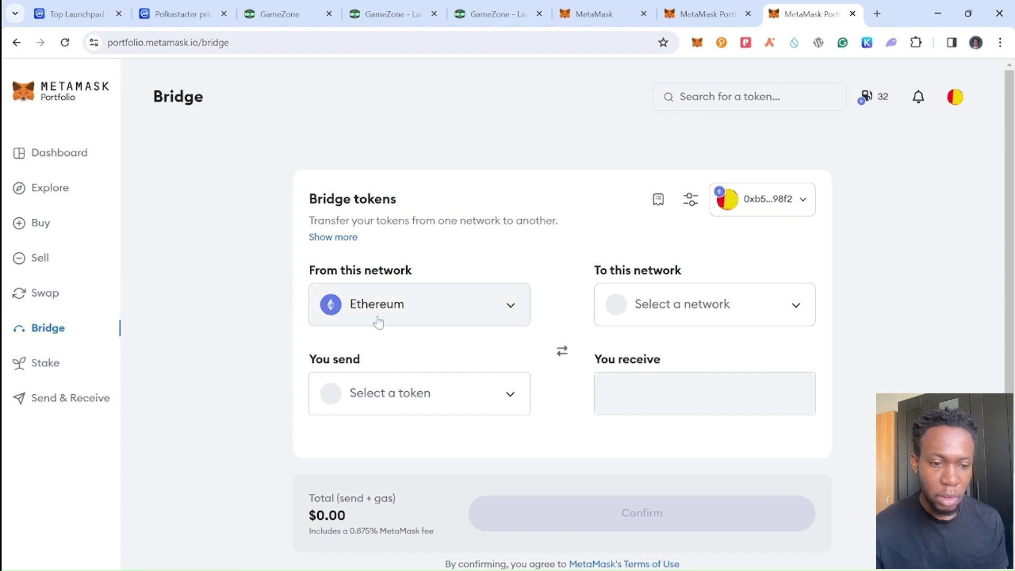
# On the Swap page, select CWEB as the token to receive
pyautogui.click(77, 301)
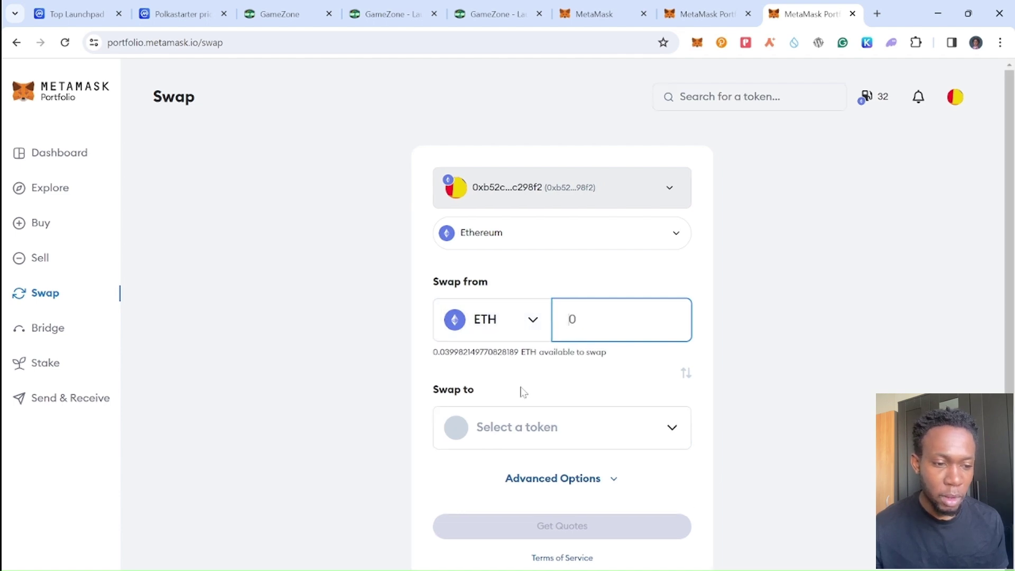
pyautogui.click(535, 424)
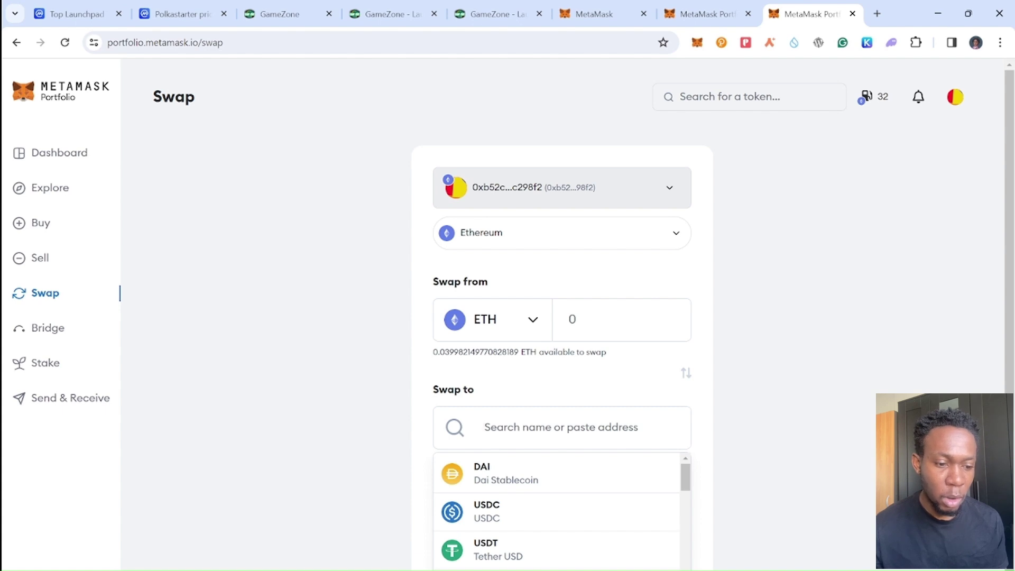
pyautogui.write('b')
pyautogui.press('BackSpace')
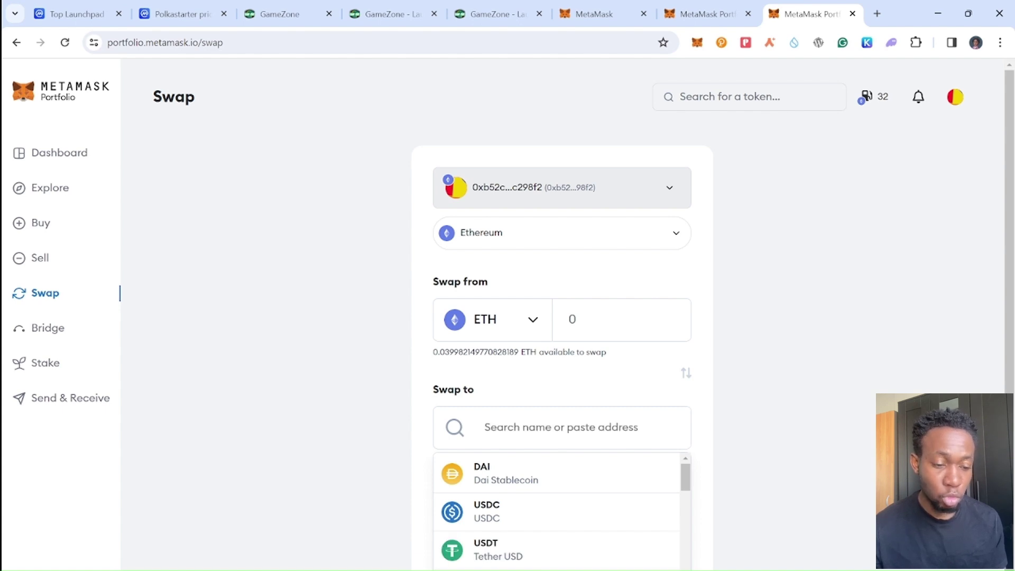
pyautogui.write('cwe')
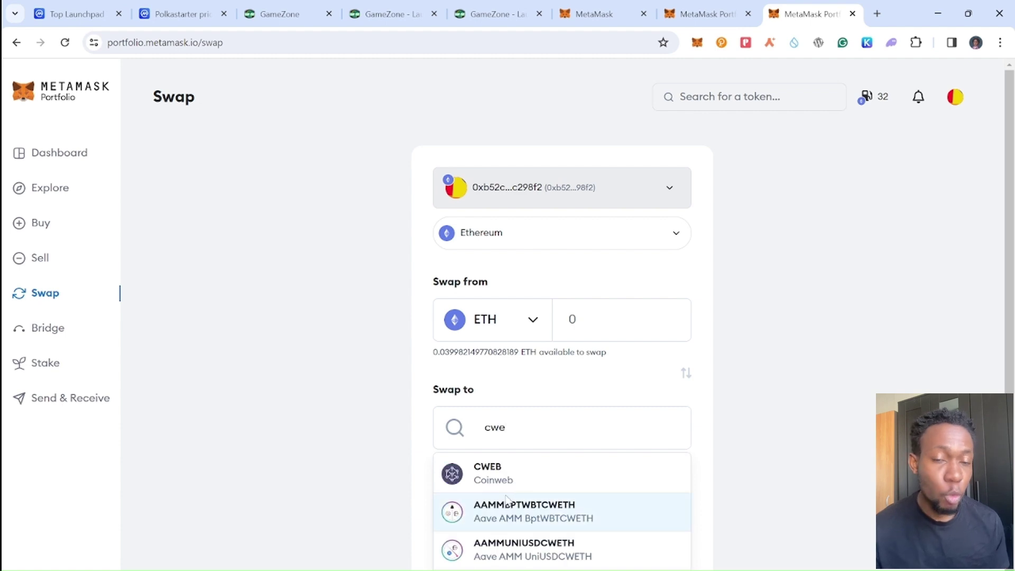
pyautogui.click(516, 487)
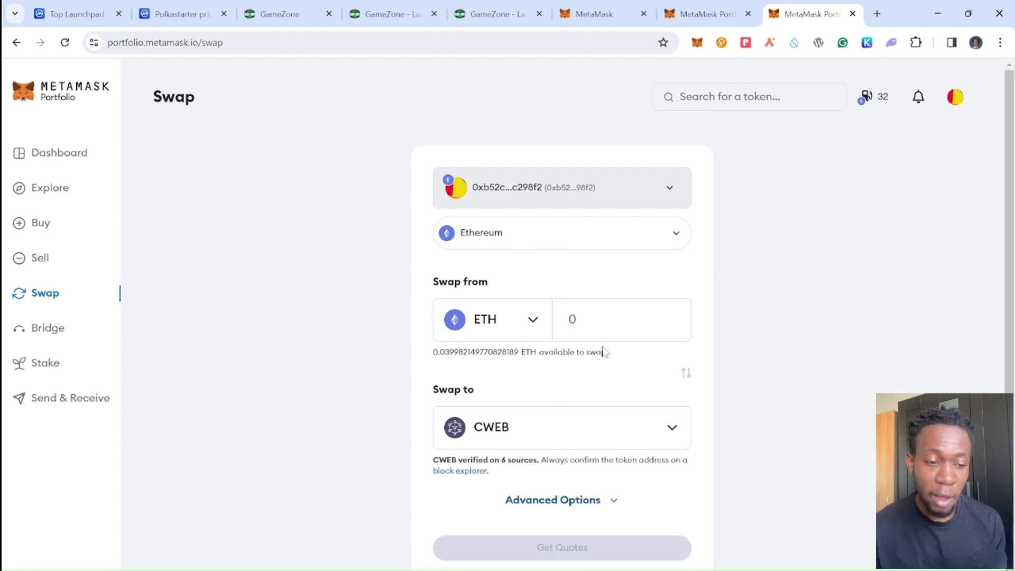
# Enter 0.007 ETH to swap and get quotes (1558.671233 CWEB, $22.95 gas)
pyautogui.click(575, 326)
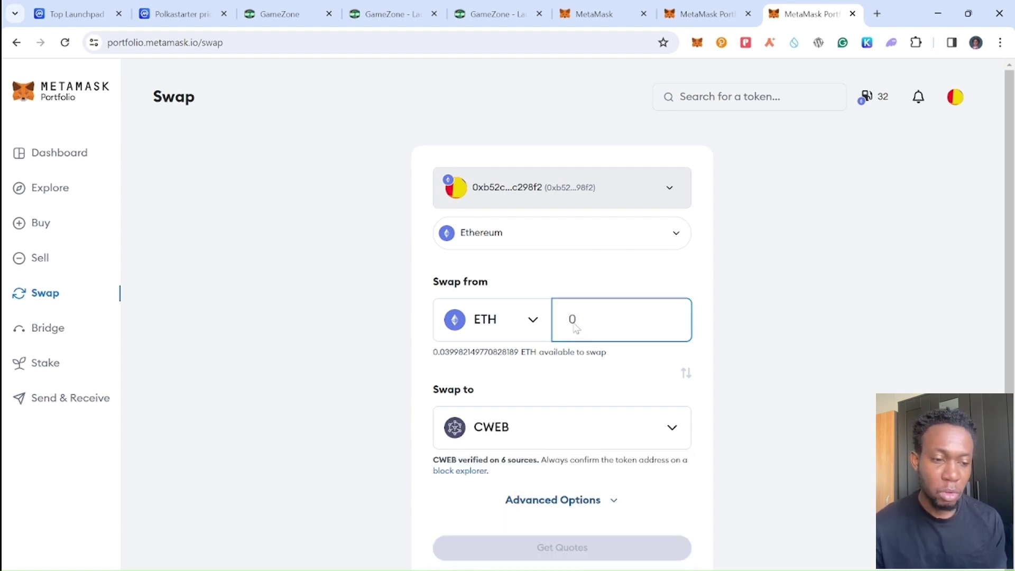
pyautogui.write('0')
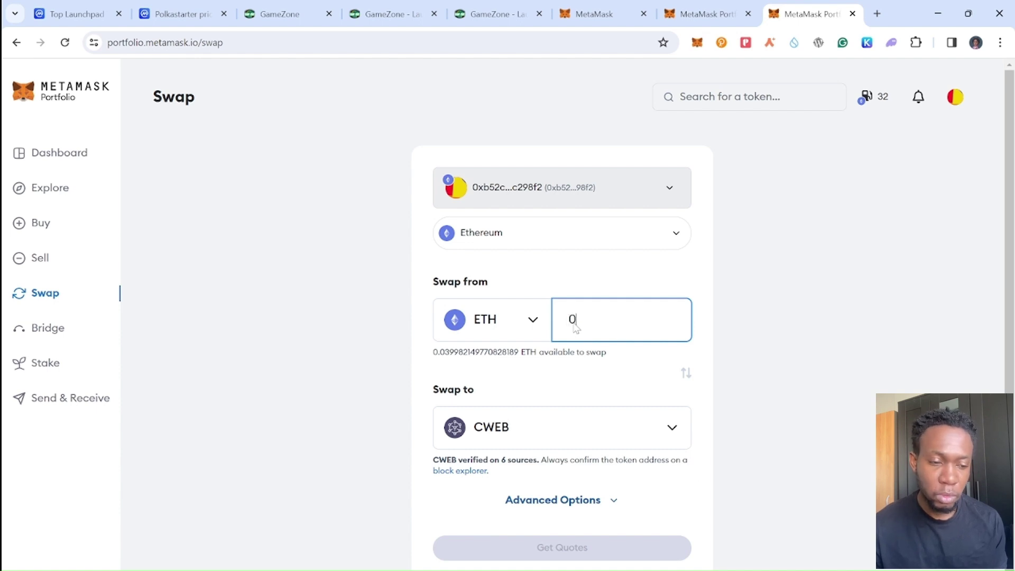
pyautogui.write('.0')
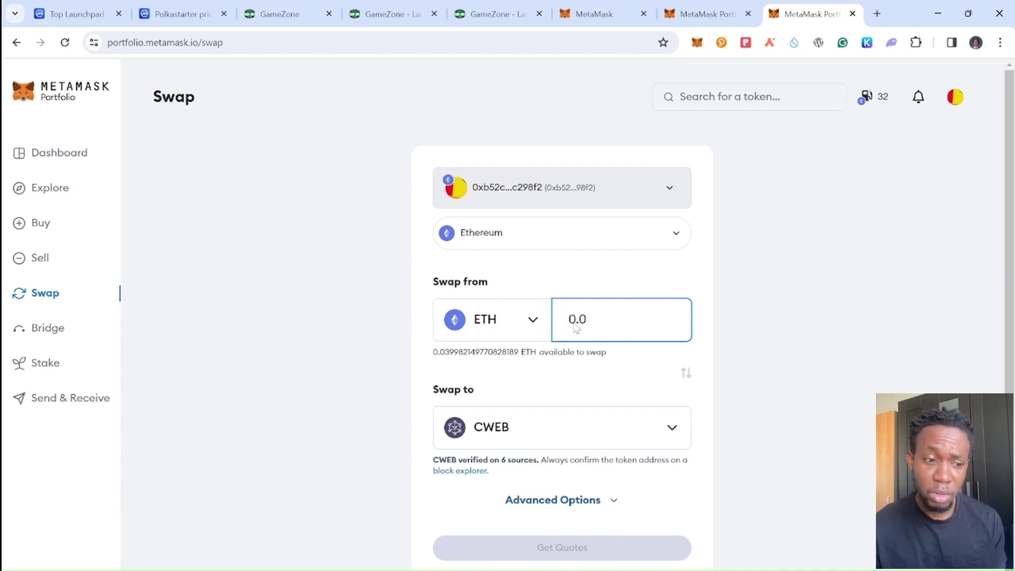
pyautogui.write('07')
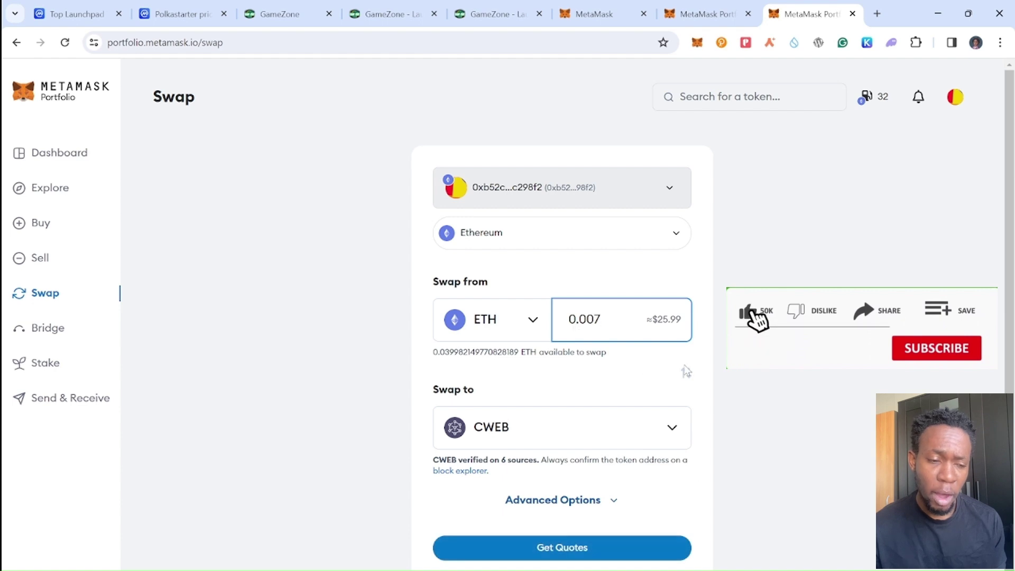
pyautogui.click(608, 548)
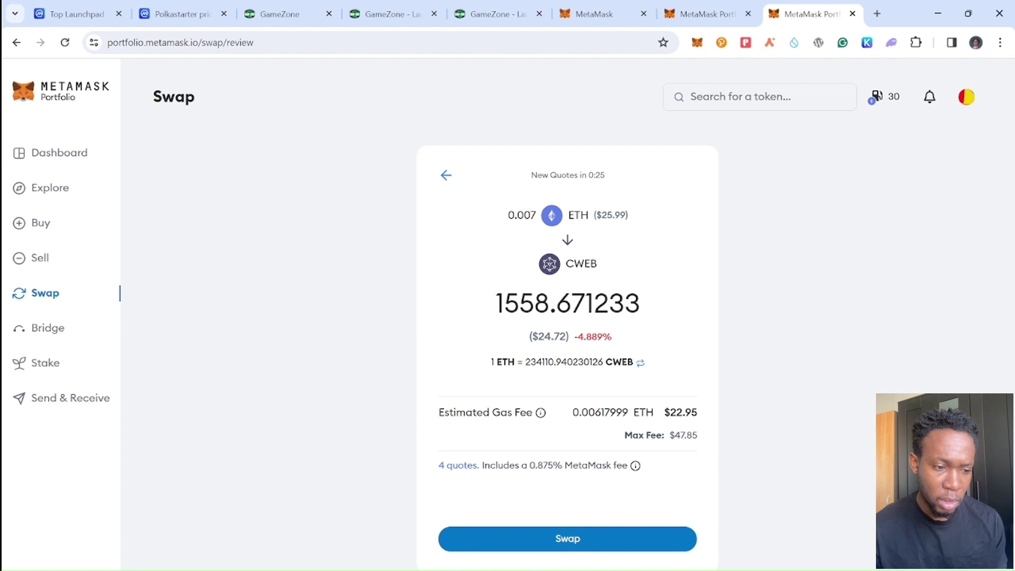
# Submit the 0.007 ETH-to-CWEB swap, approve it in MetaMask, and check the wallet shows 0.027 ETH
pyautogui.click(627, 538)
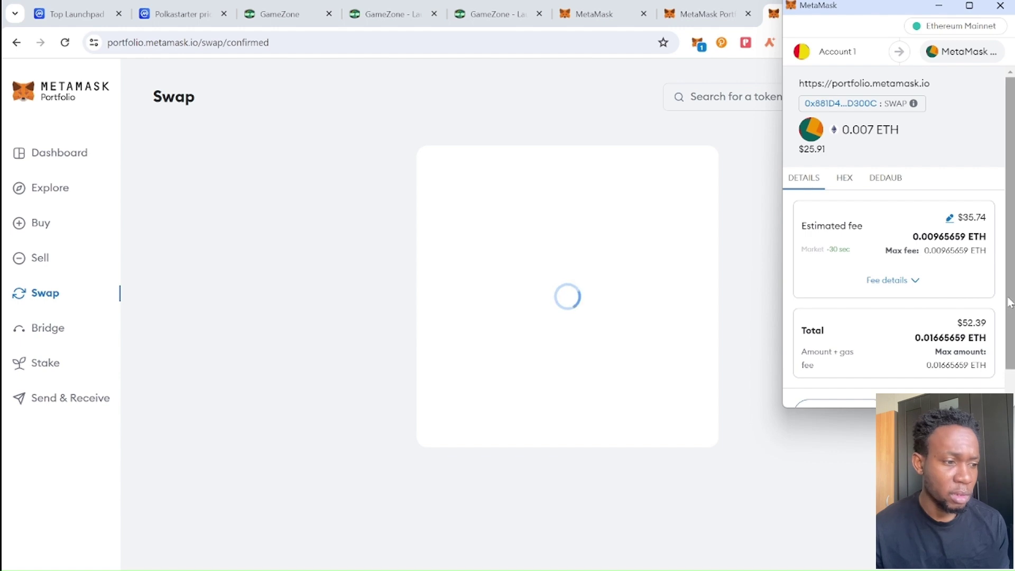
pyautogui.scroll(-2, 1009, 302)
pyautogui.click(954, 383)
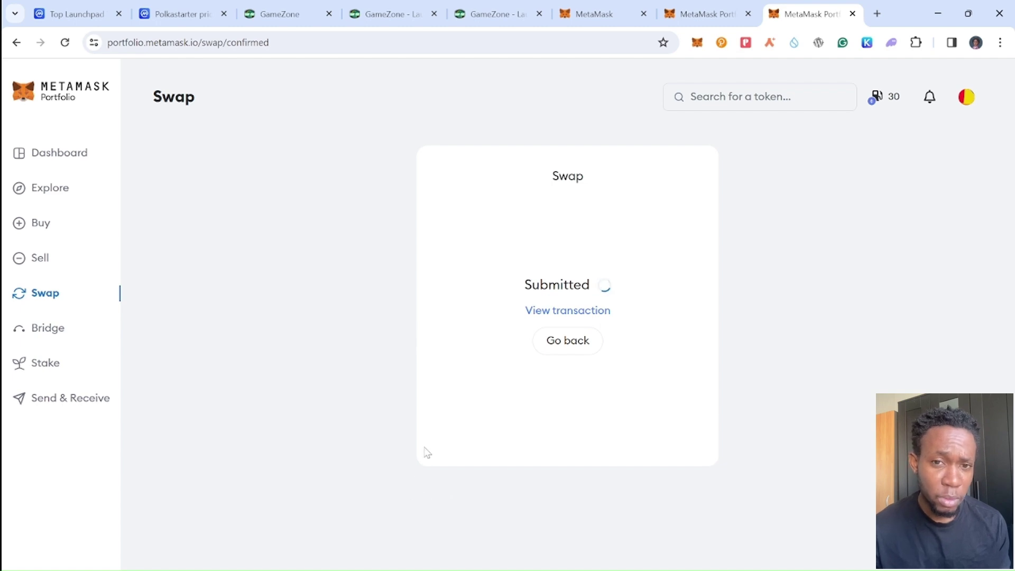
pyautogui.click(592, 5)
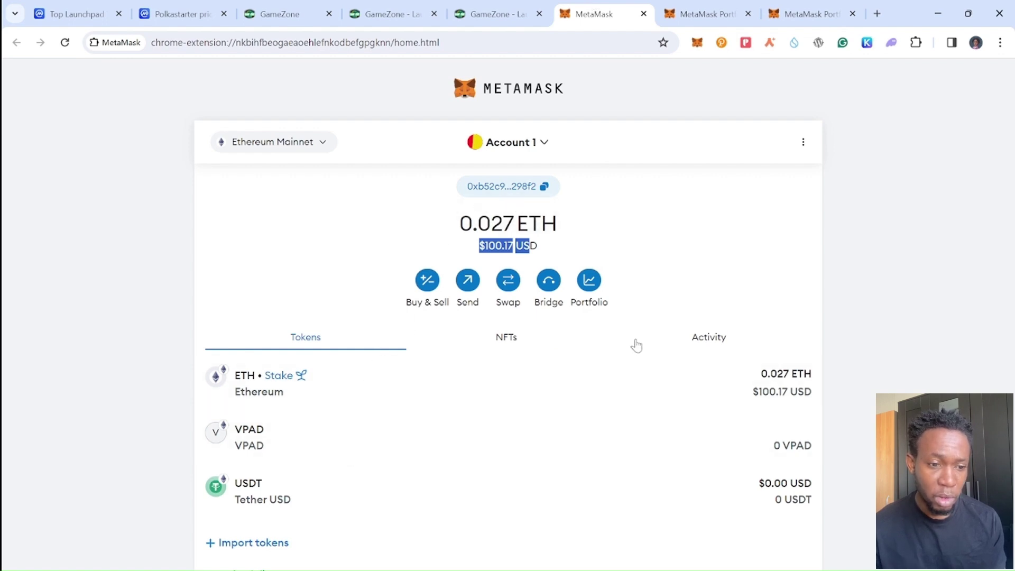
# Close the Order Details tab and import the detected stETH token (0.00999 stETH, $36.94)
pyautogui.click(686, 10)
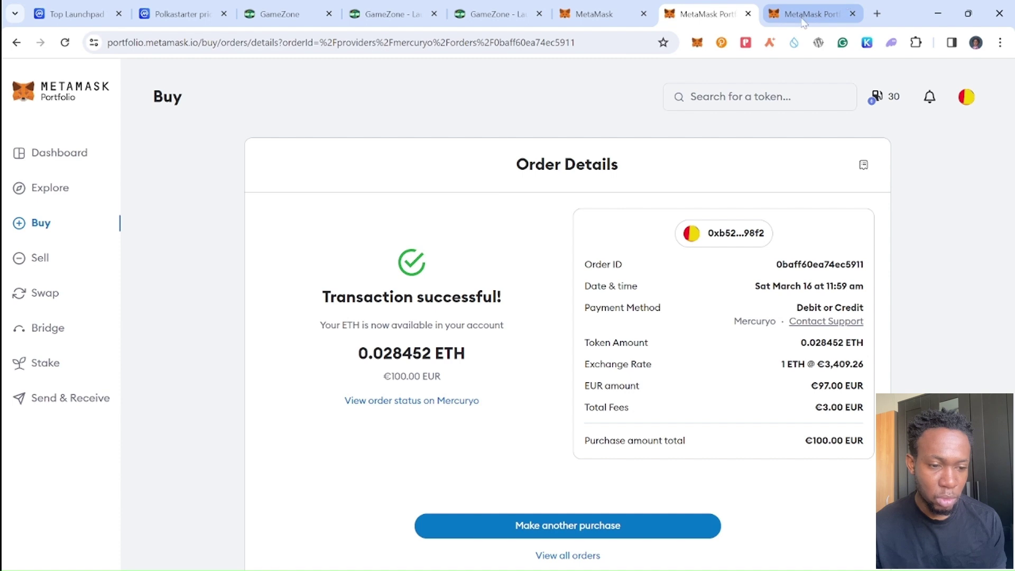
pyautogui.click(748, 14)
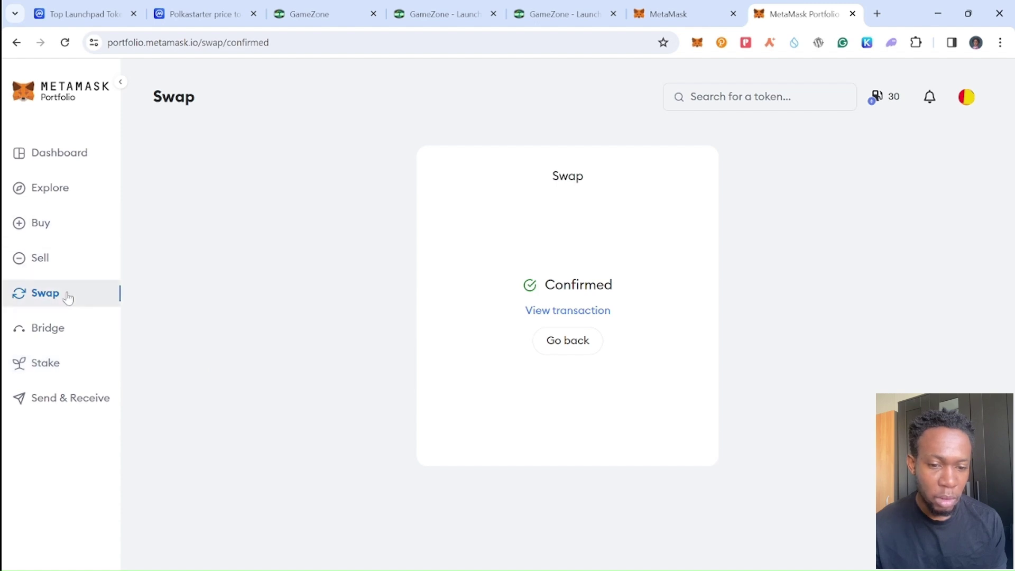
pyautogui.click(674, 12)
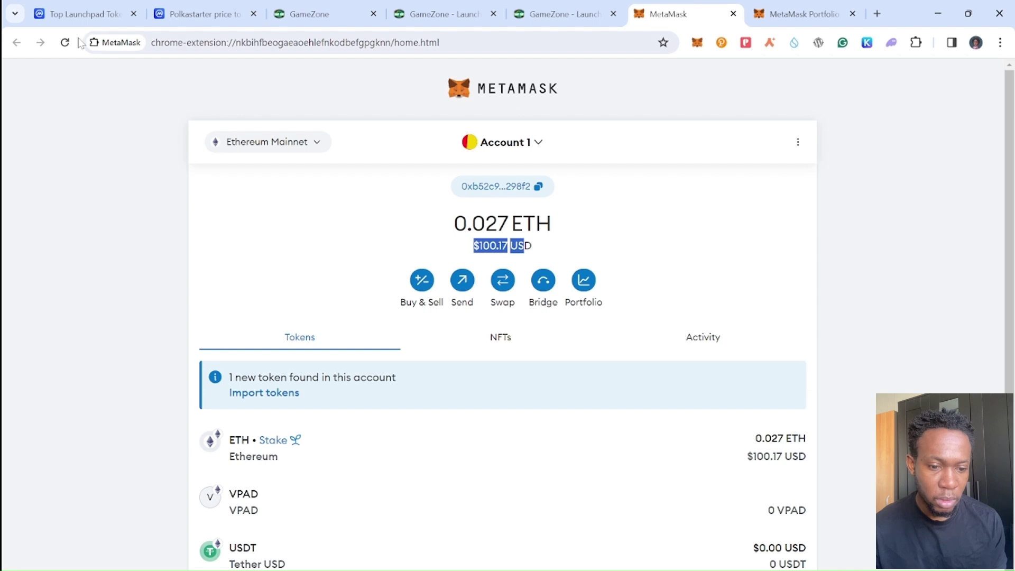
pyautogui.click(259, 400)
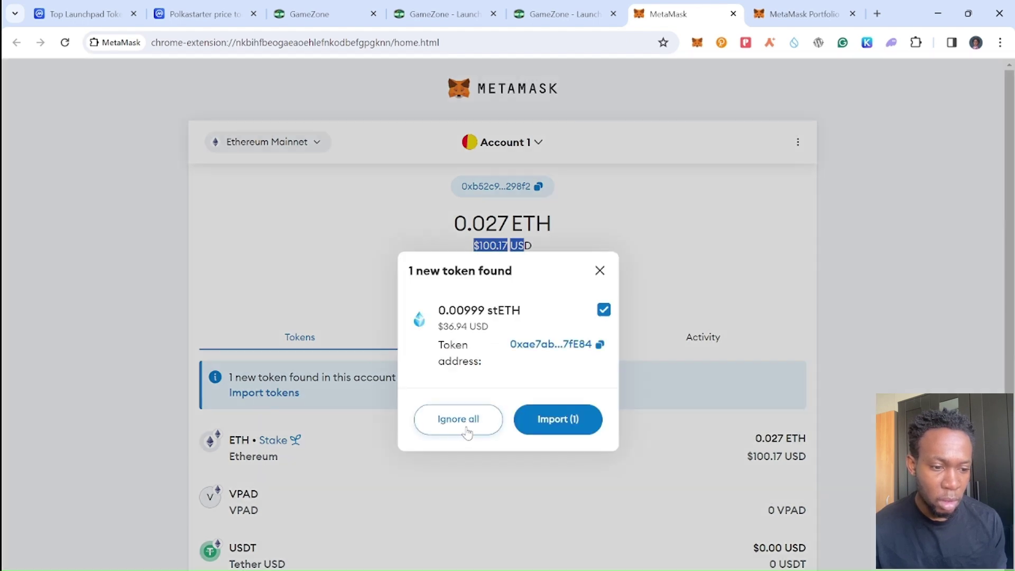
pyautogui.click(535, 417)
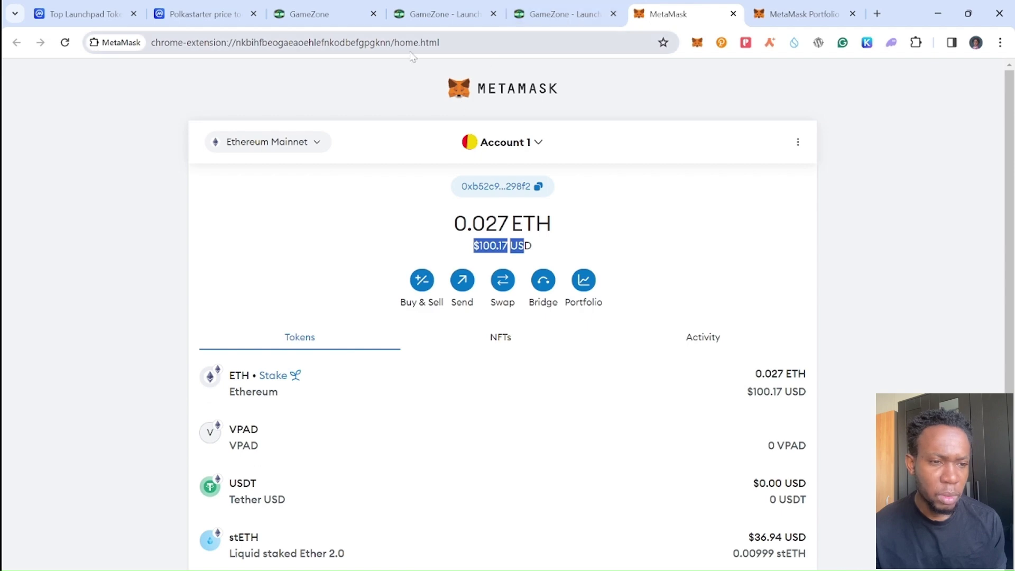
# Open Coinweb (CWEB, $0.01576) from the CoinMarketCap watchlist and scroll to its Ethereum contract entry
pyautogui.click(84, 13)
pyautogui.click(131, 482)
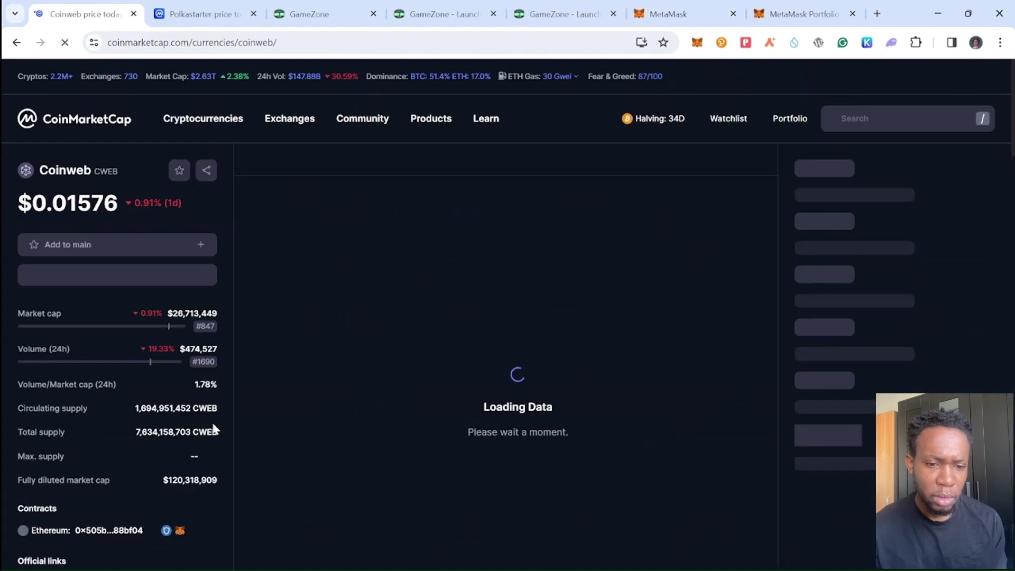
pyautogui.scroll(-4, 215, 426)
pyautogui.scroll(-8, 118, 370)
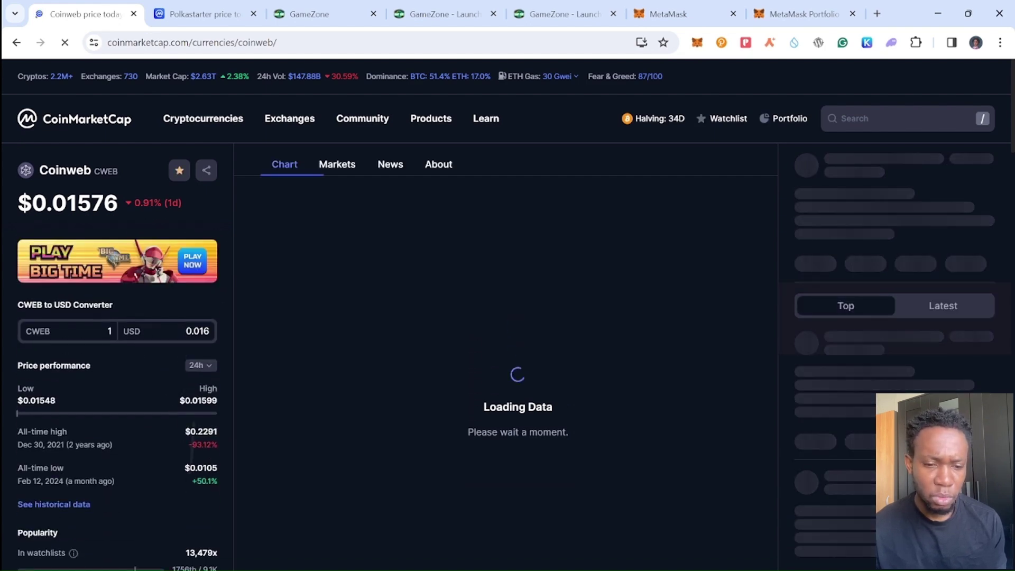
pyautogui.scroll(-2, 221, 397)
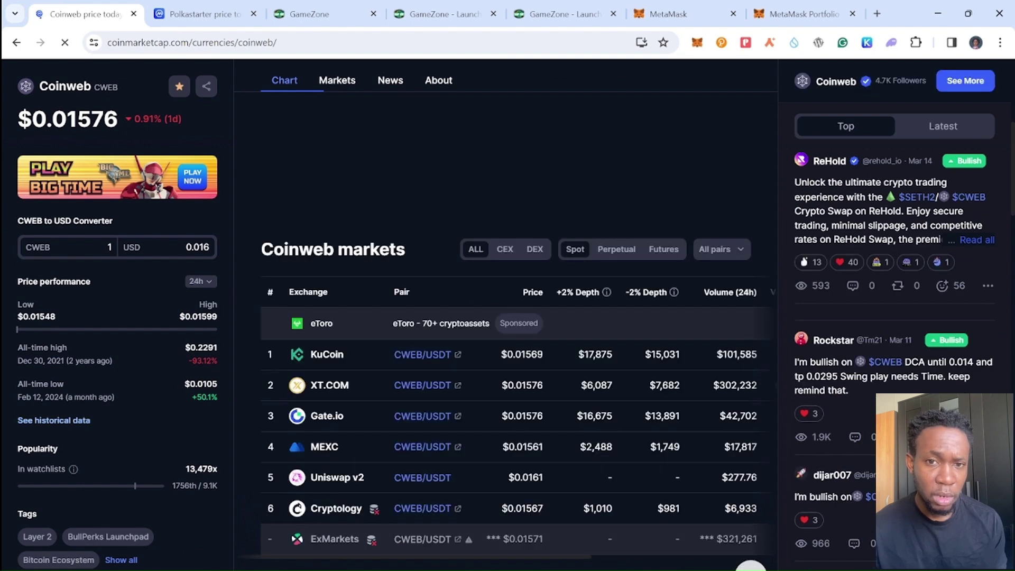
pyautogui.scroll(-3, 508, 317)
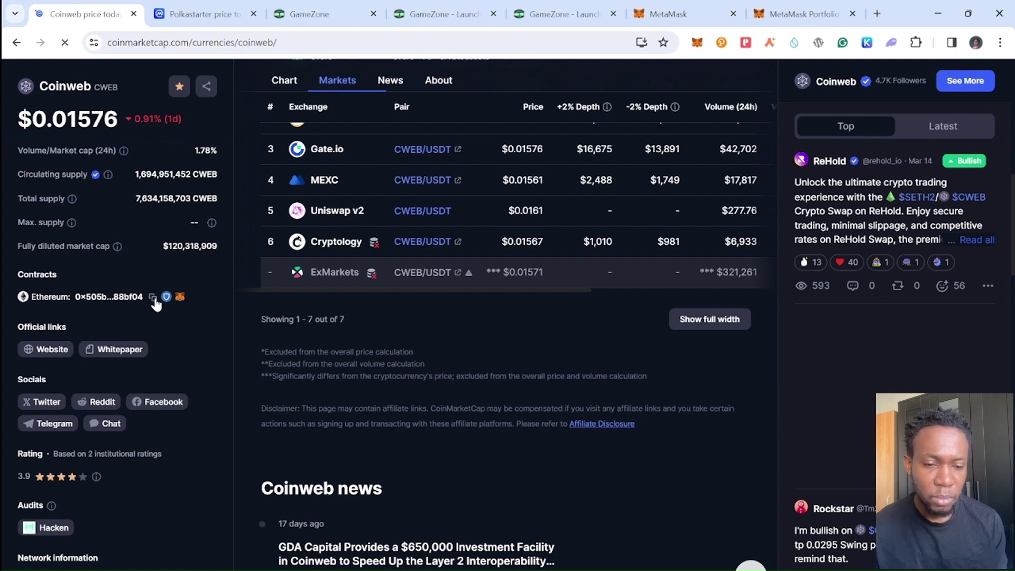
# Import the pasted Coinweb contract as a custom token, adding 1558.67123 CWEB ($24.48) below stETH
pyautogui.rightClick(503, 291)
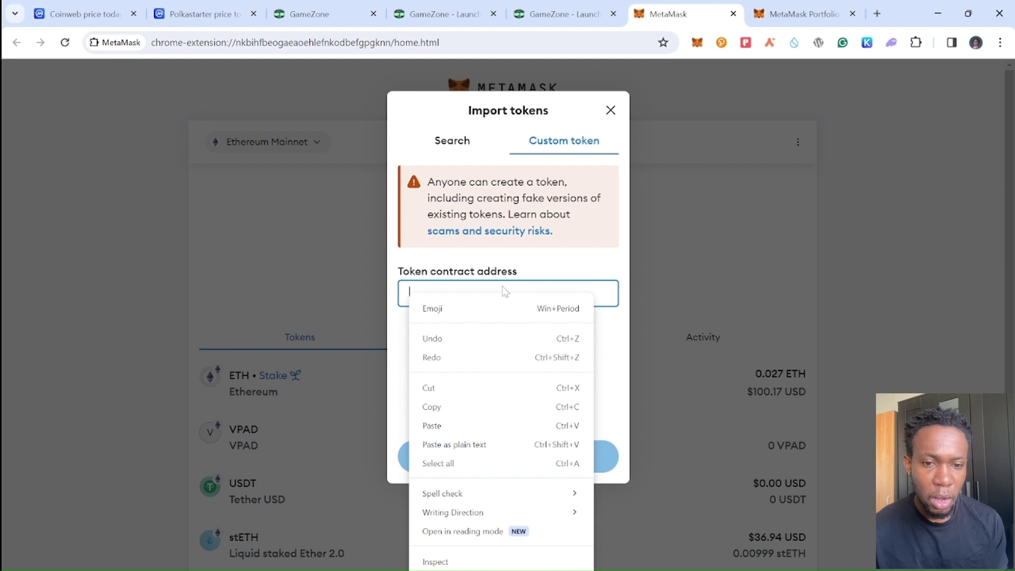
pyautogui.click(438, 423)
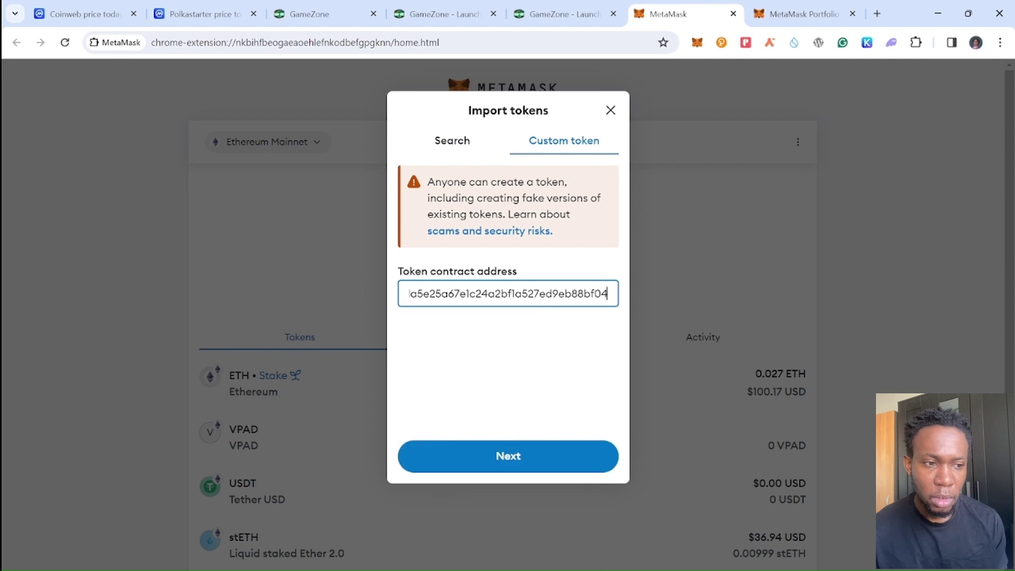
pyautogui.click(541, 454)
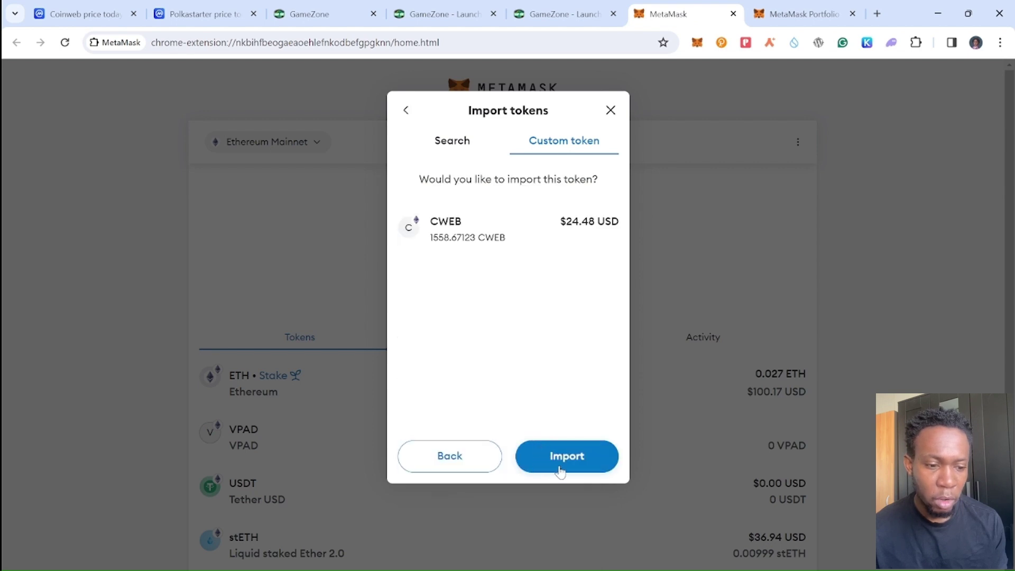
pyautogui.click(561, 470)
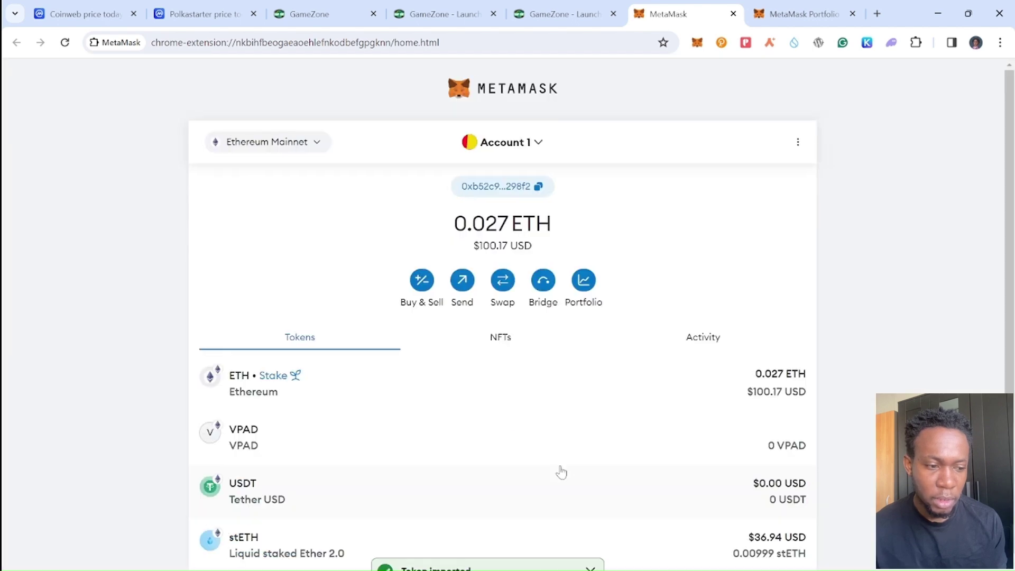
pyautogui.scroll(-2, 502, 317)
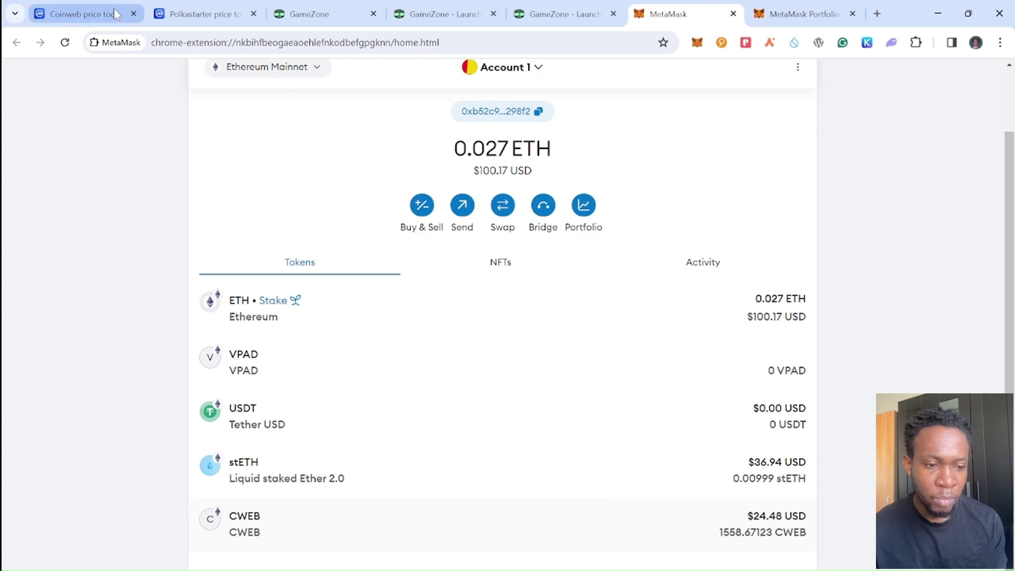
# Cycle Coinweb's price chart through 1D, 7D and 1M ranges, ending on 1M showing +37.72%
pyautogui.click(85, 13)
pyautogui.scroll(10, 528, 211)
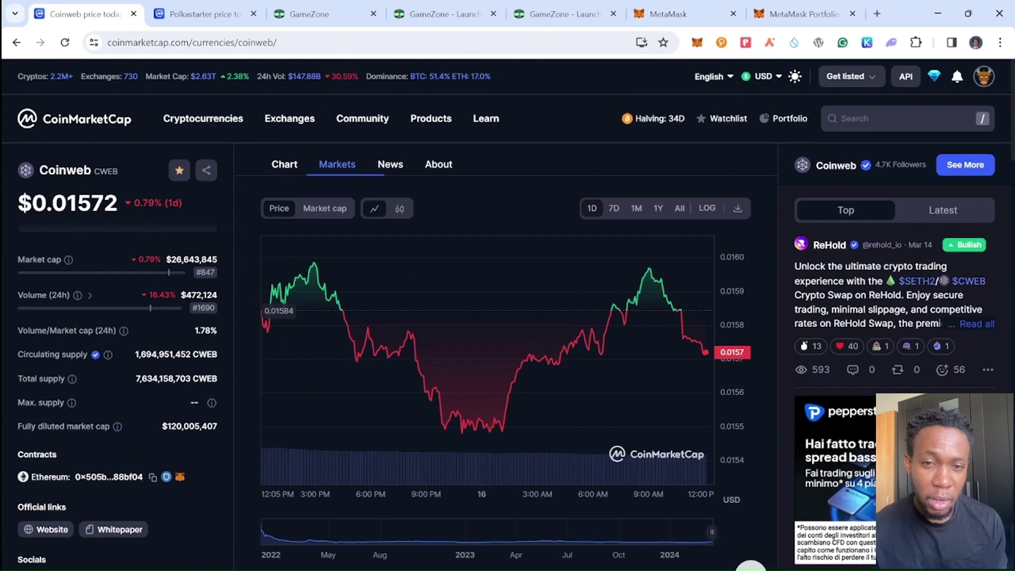
pyautogui.click(614, 209)
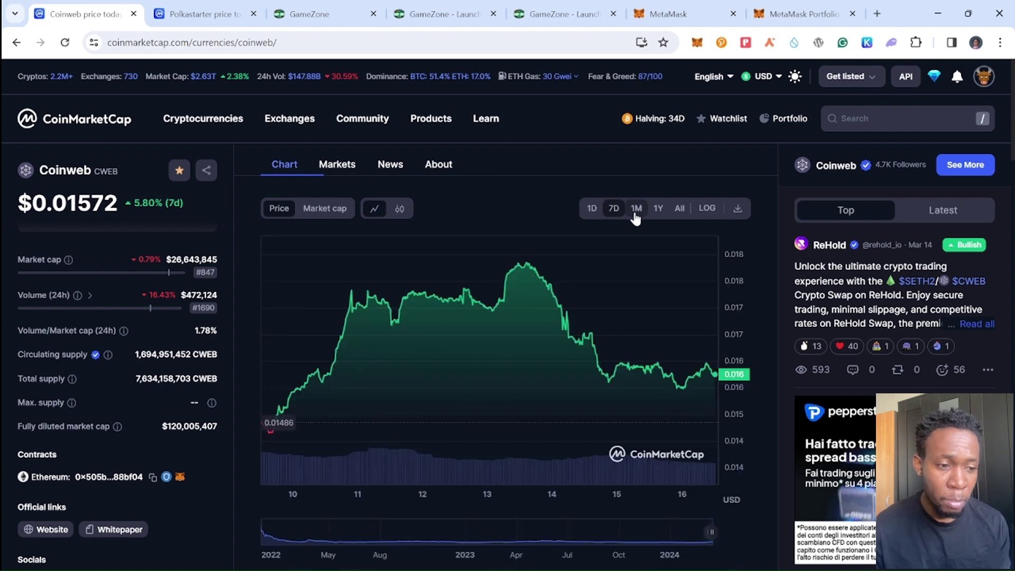
pyautogui.click(635, 209)
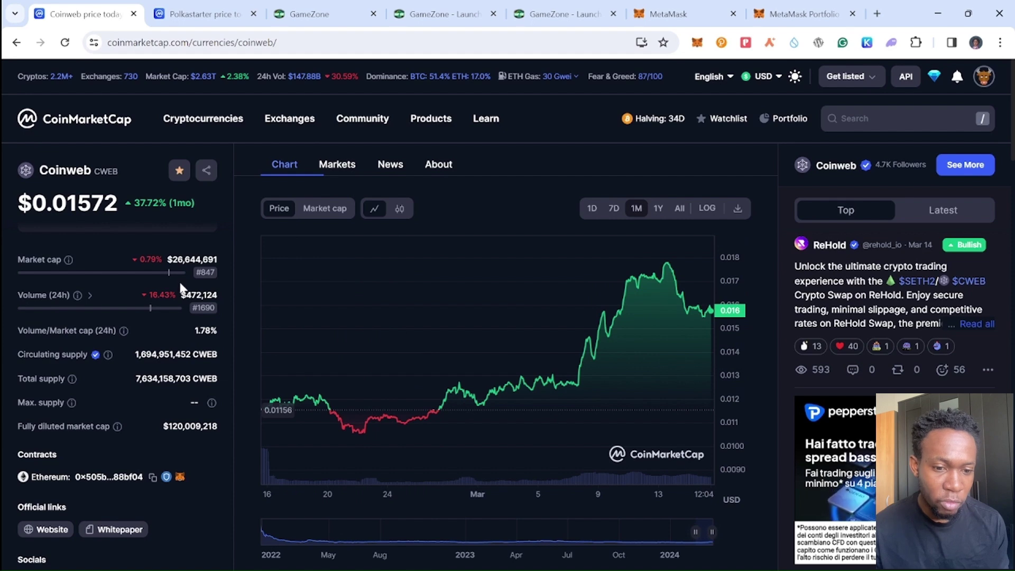
pyautogui.moveTo(167, 259); pyautogui.dragTo(214, 259)
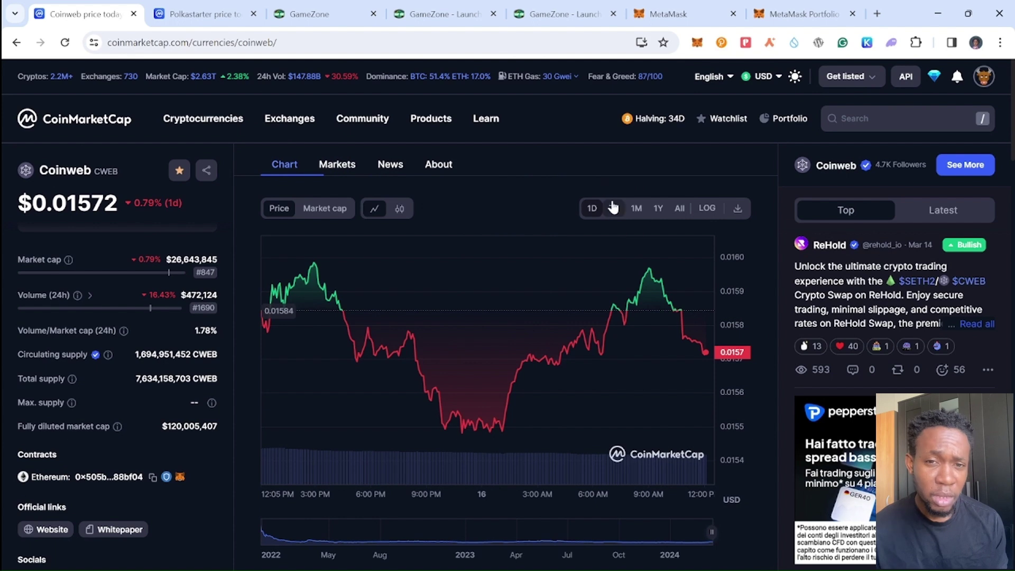
pyautogui.click(614, 209)
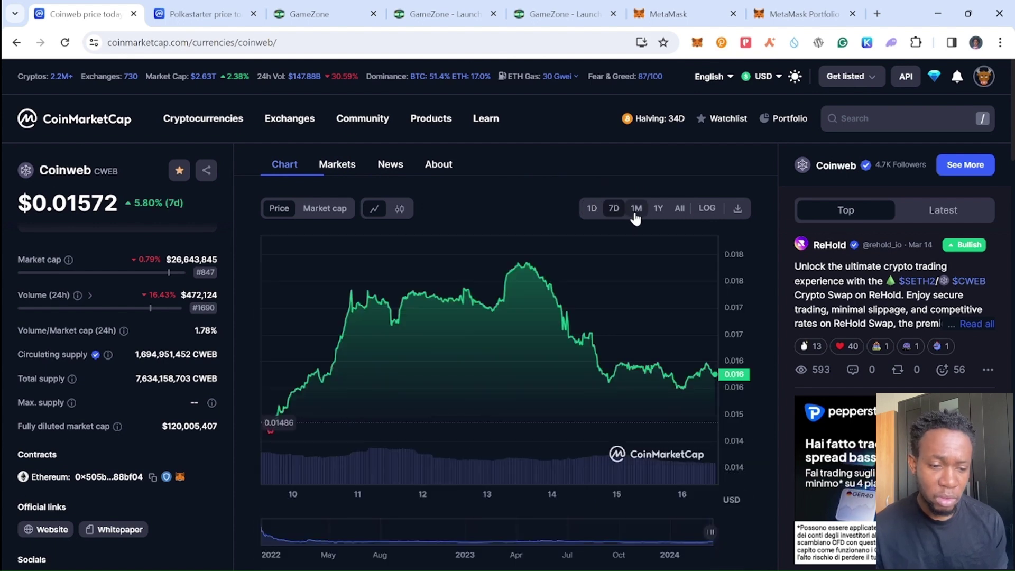
pyautogui.click(636, 209)
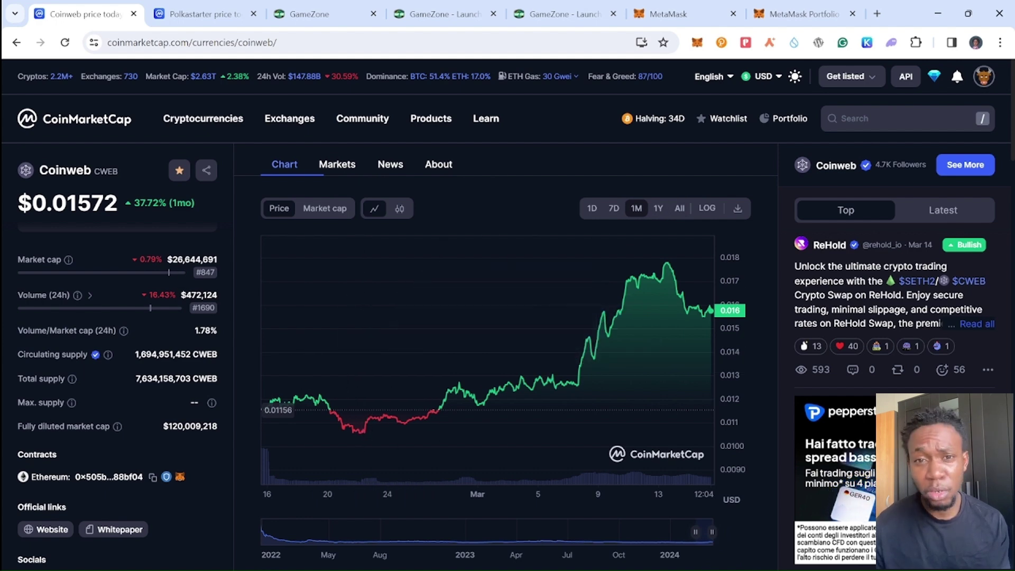
pyautogui.moveTo(166, 259); pyautogui.dragTo(217, 259)
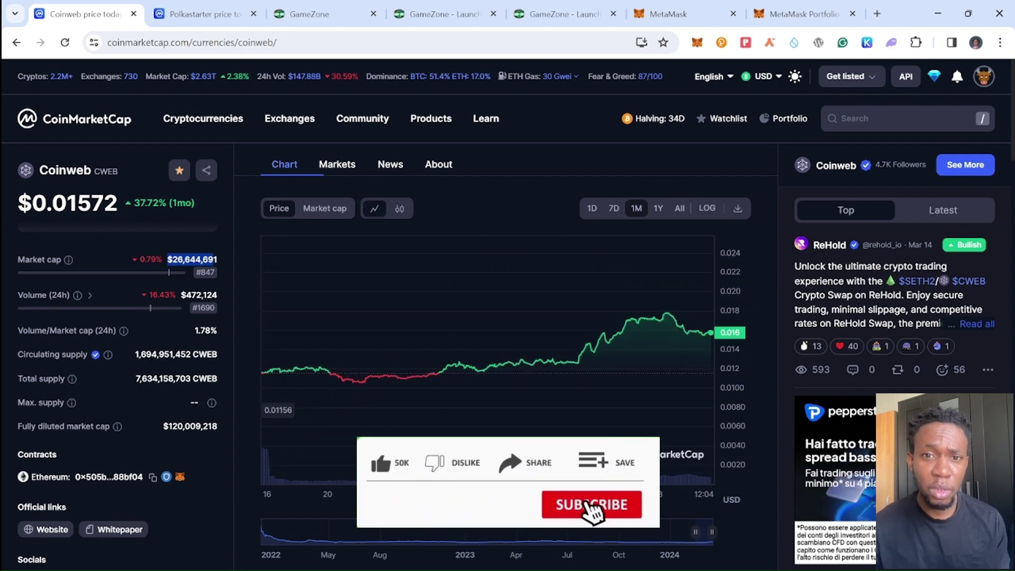
pyautogui.click(338, 164)
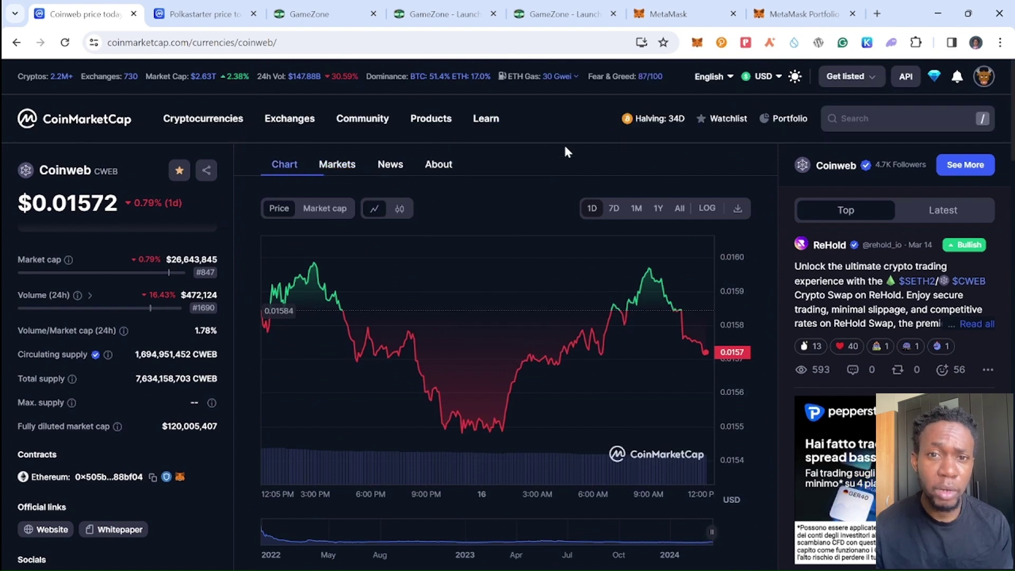
pyautogui.click(614, 208)
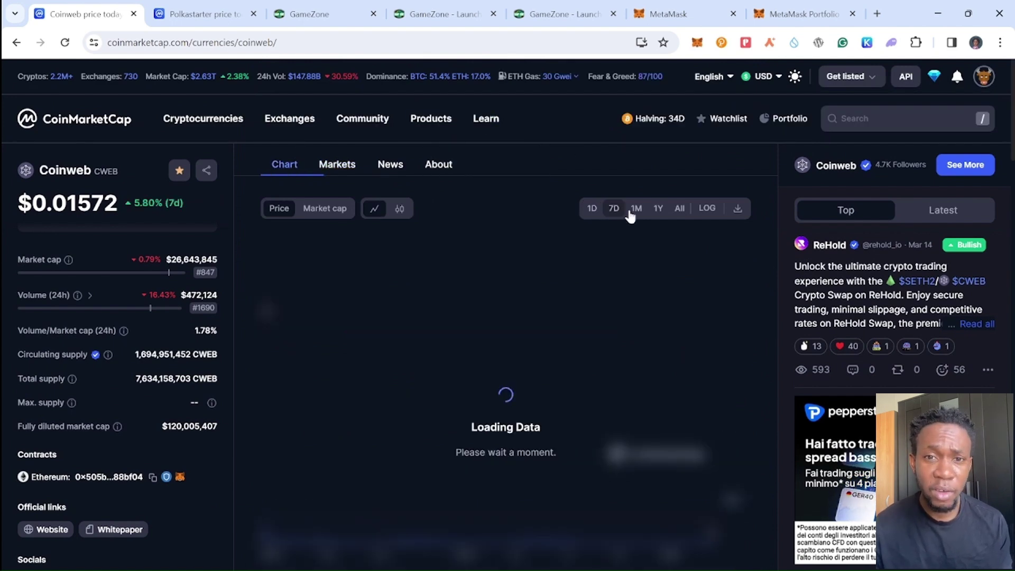
pyautogui.click(635, 208)
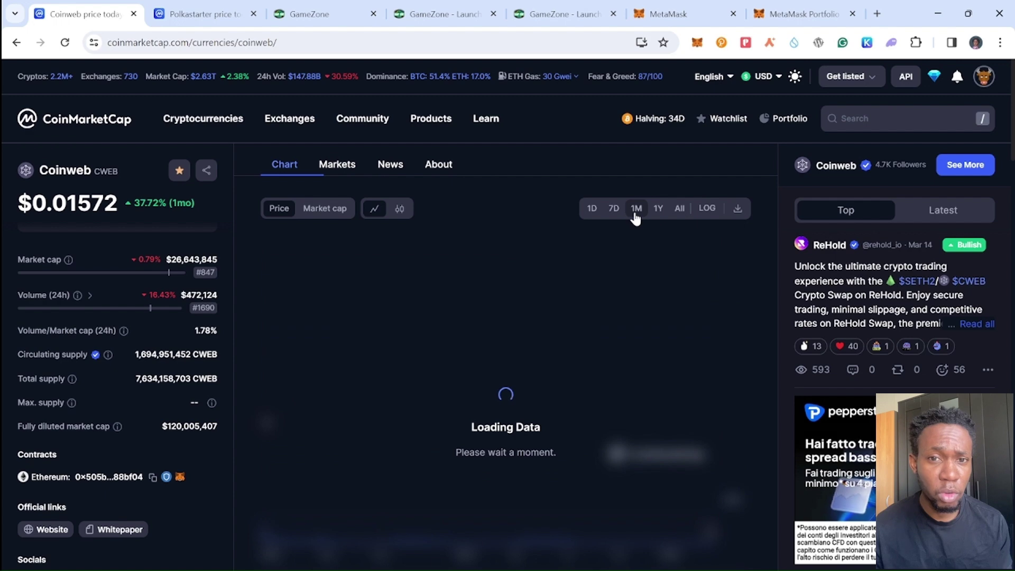